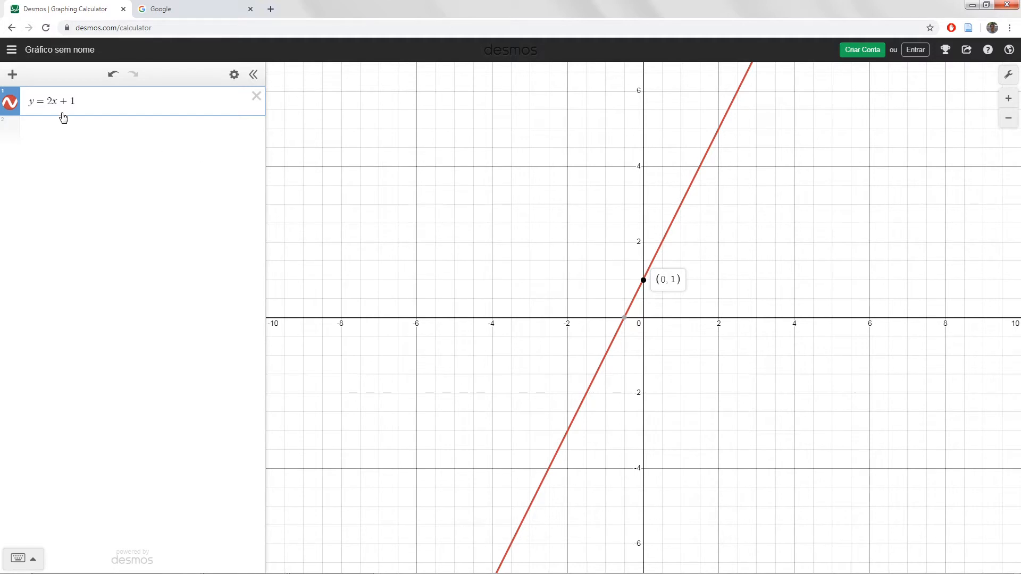
- Change the line's equation to y = 2x − 5 and display the coordinates of its y-intercept
drag(62, 103, 111, 104)
text(-5)
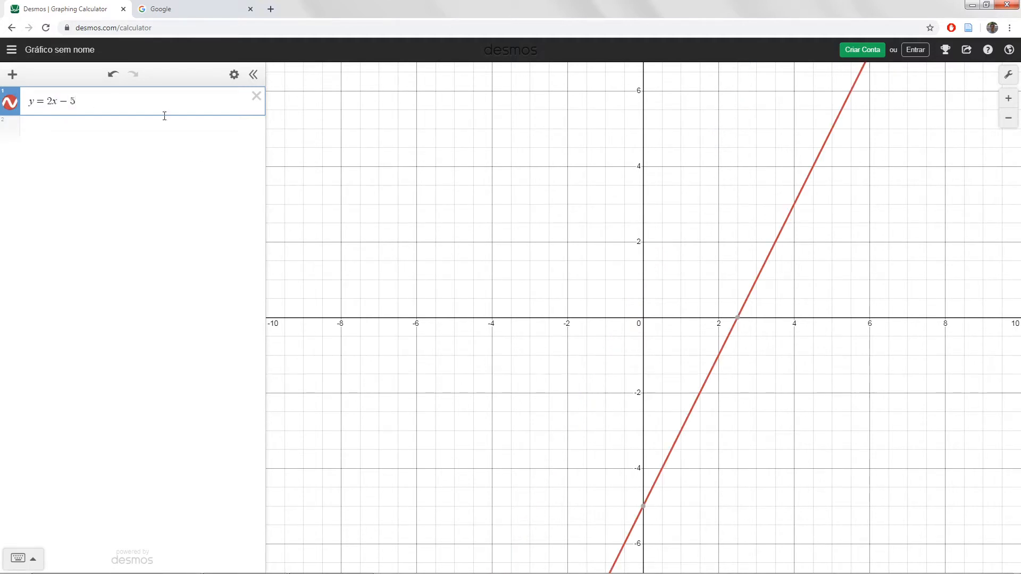
click(642, 508)
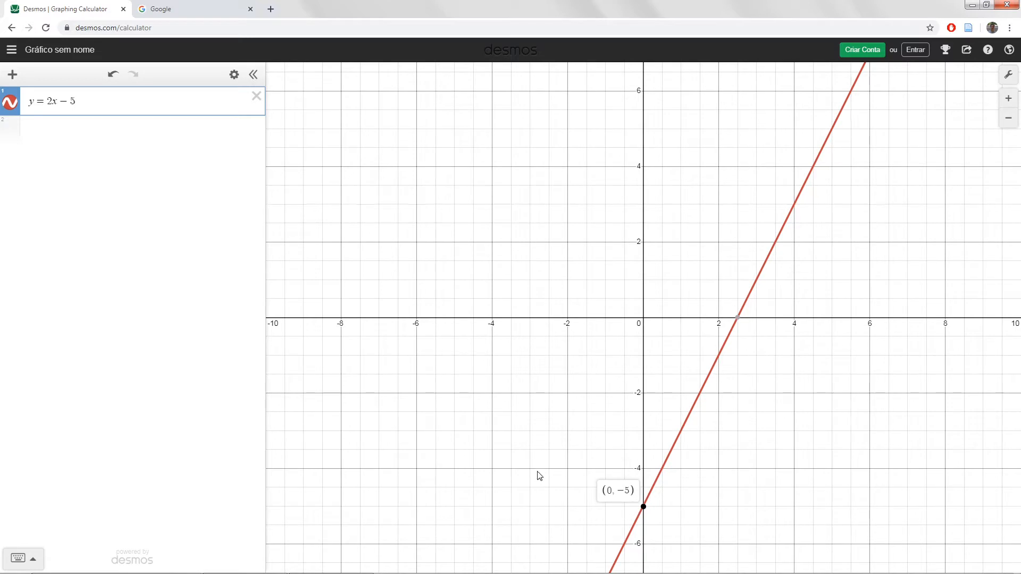
- Add the function y = cos x as a second expression
click(129, 128)
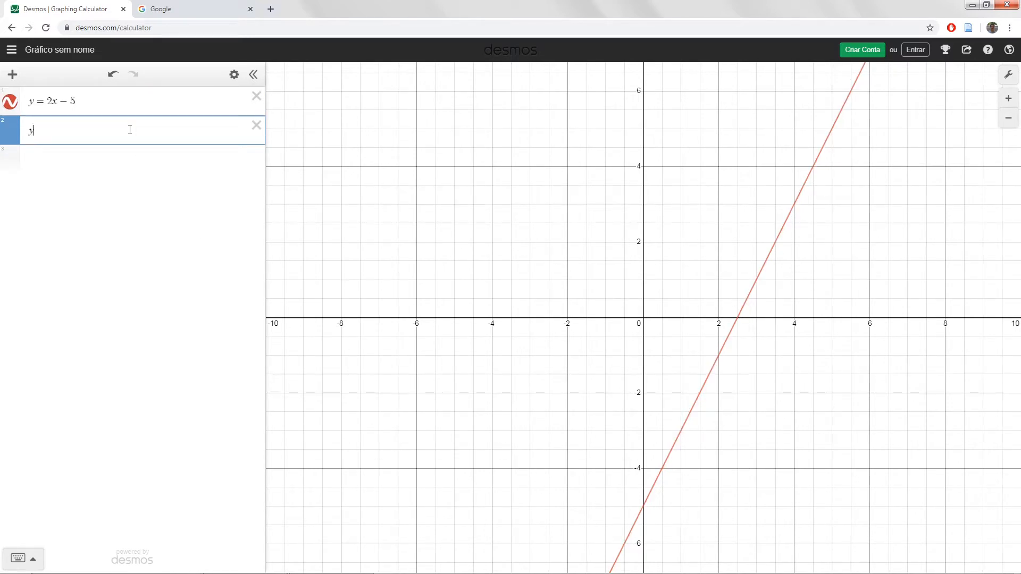
text(y = cos x)
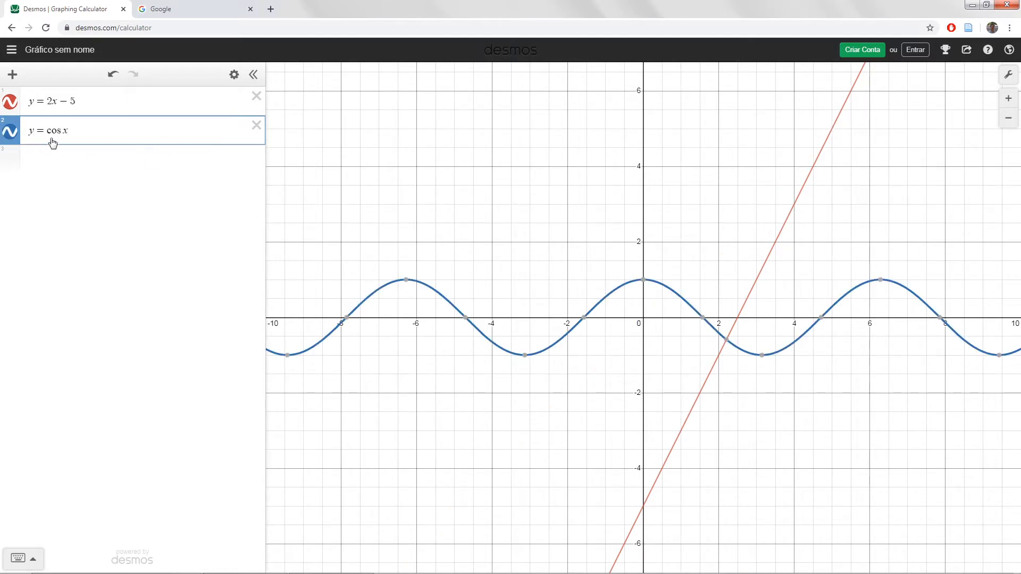
- Add the function y = log x as a third expression
click(69, 165)
text(y = )
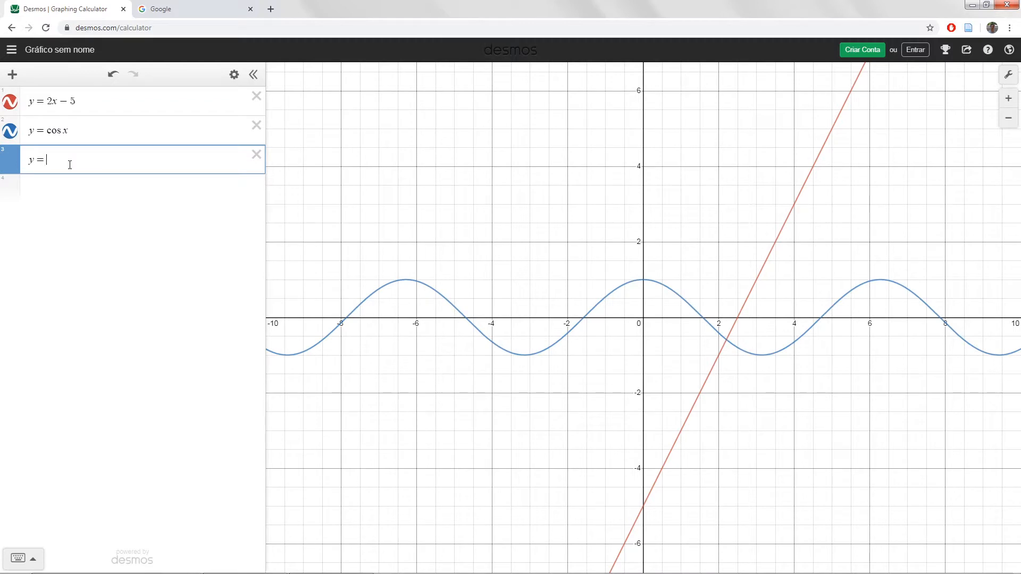
text(log x)
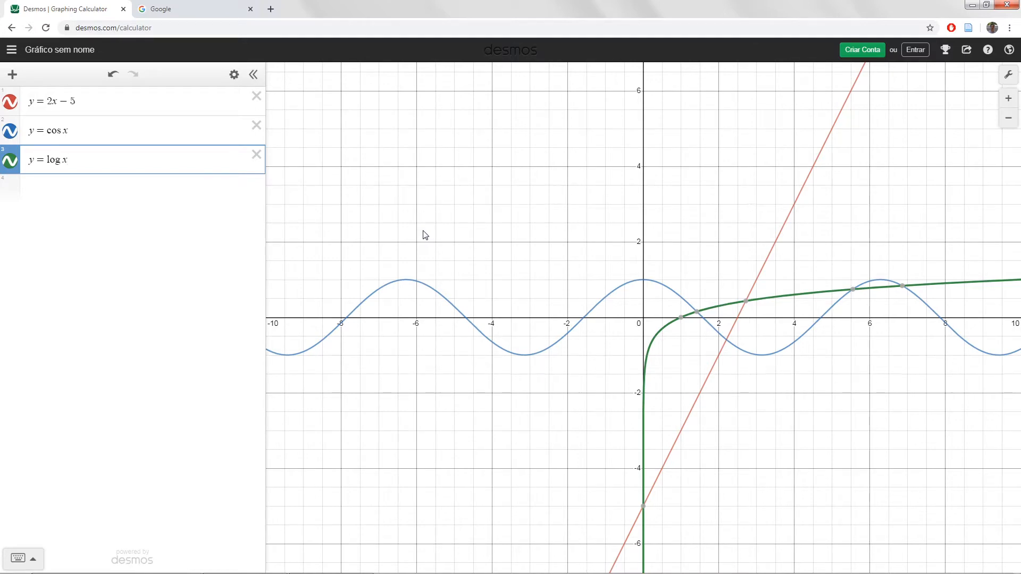
- Add the quadratic y = ax² + bx + c and create sliders for all of its parameters a, b and c
click(135, 193)
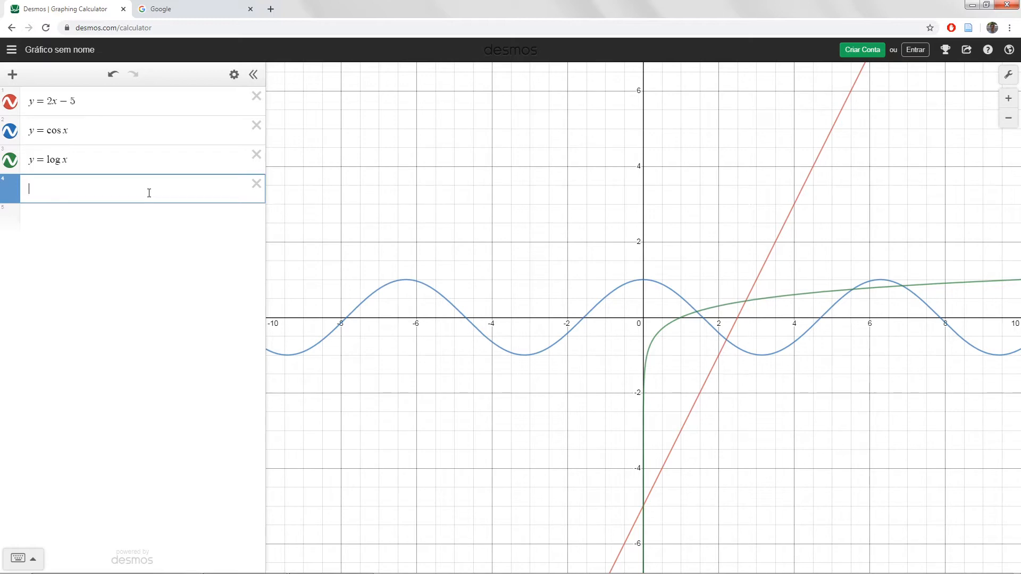
text(ax^2 )
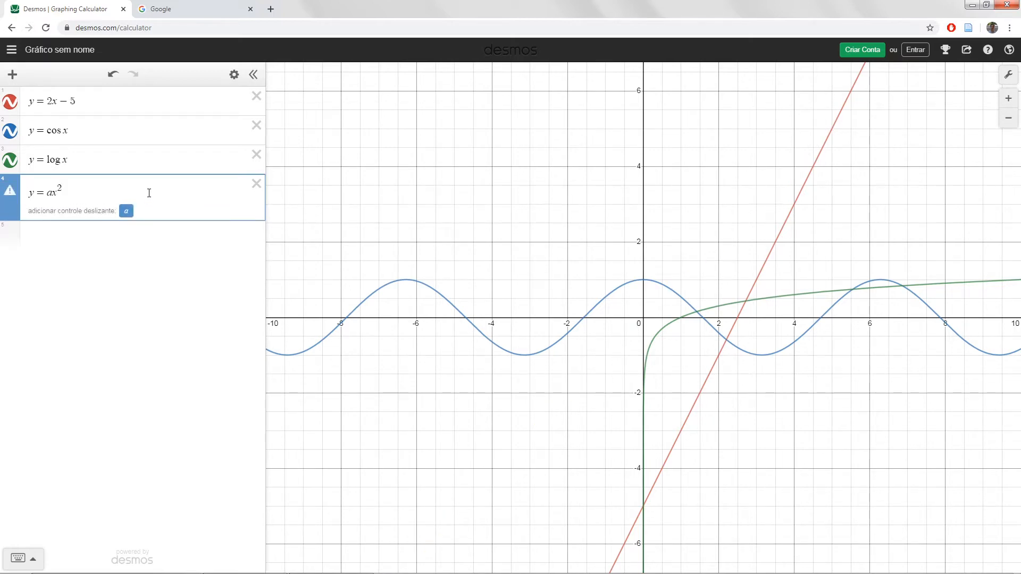
text(+ bx + )
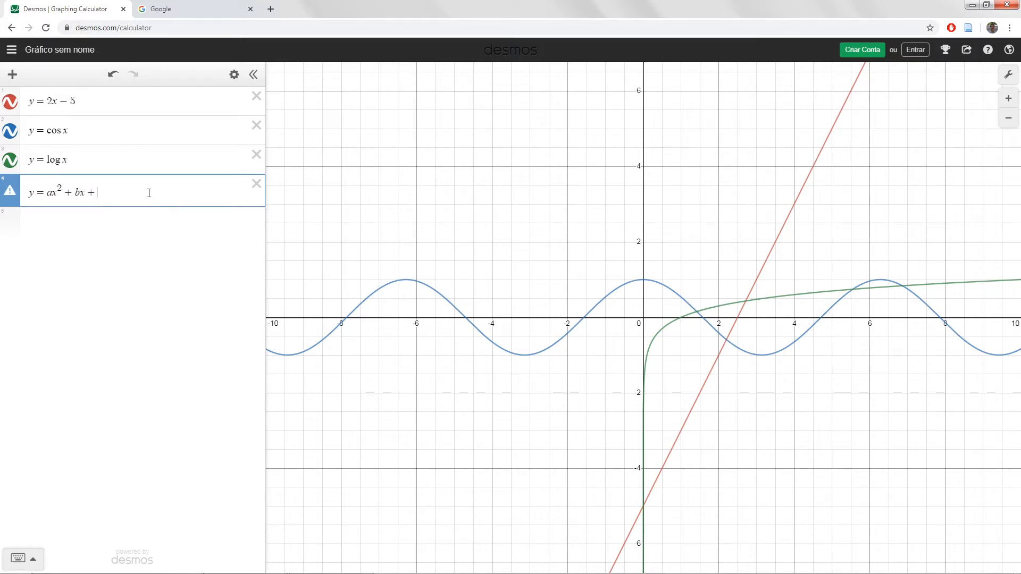
text(c)
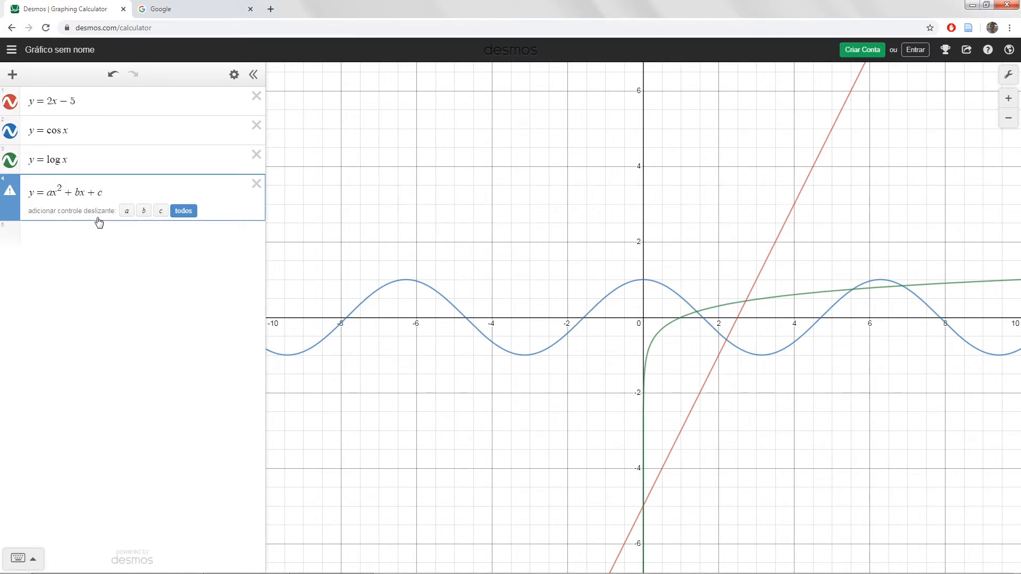
click(184, 211)
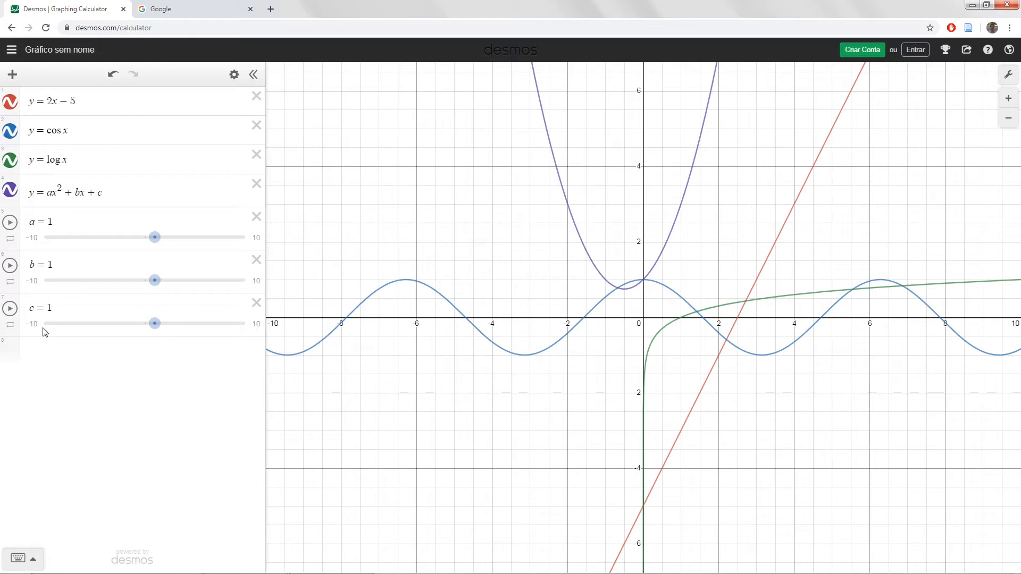
- Hide the graphs of y = 2x − 5, y = cos x and y = log x
click(11, 104)
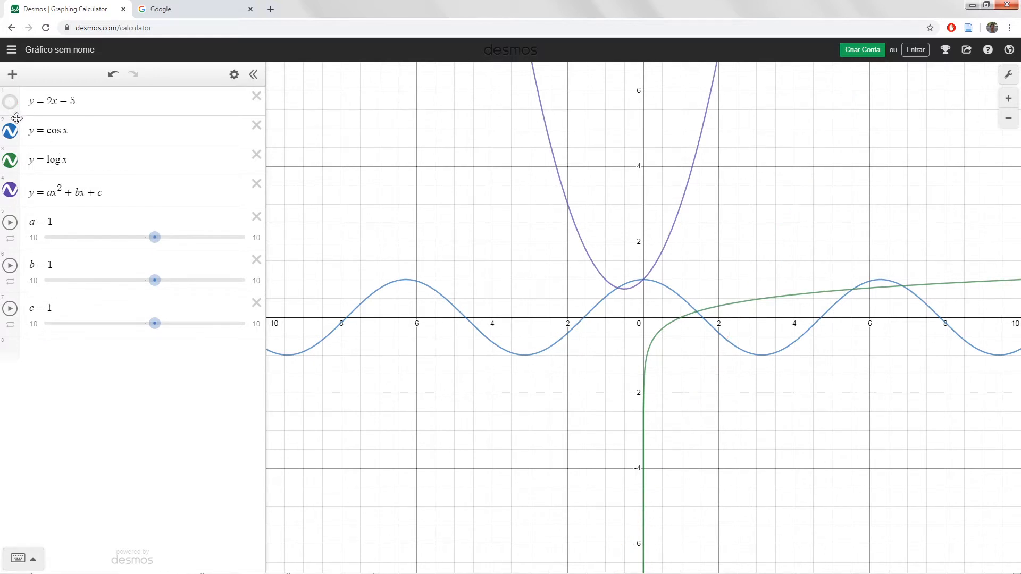
click(10, 131)
click(10, 160)
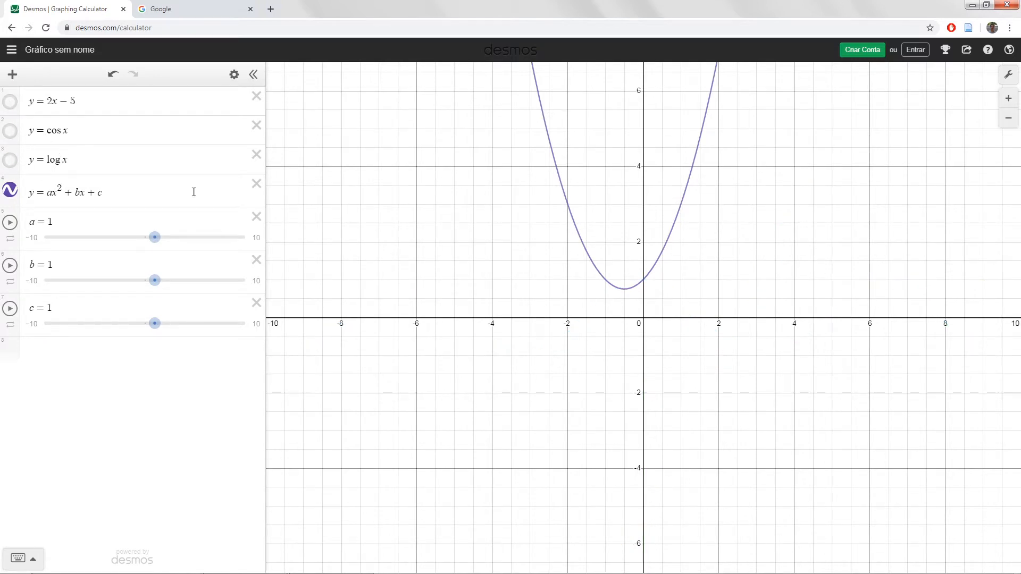
- Vary the quadratic's parameter a through 6.9, −2.9 and 0, finishing at 1.7
drag(474, 241, 501, 276)
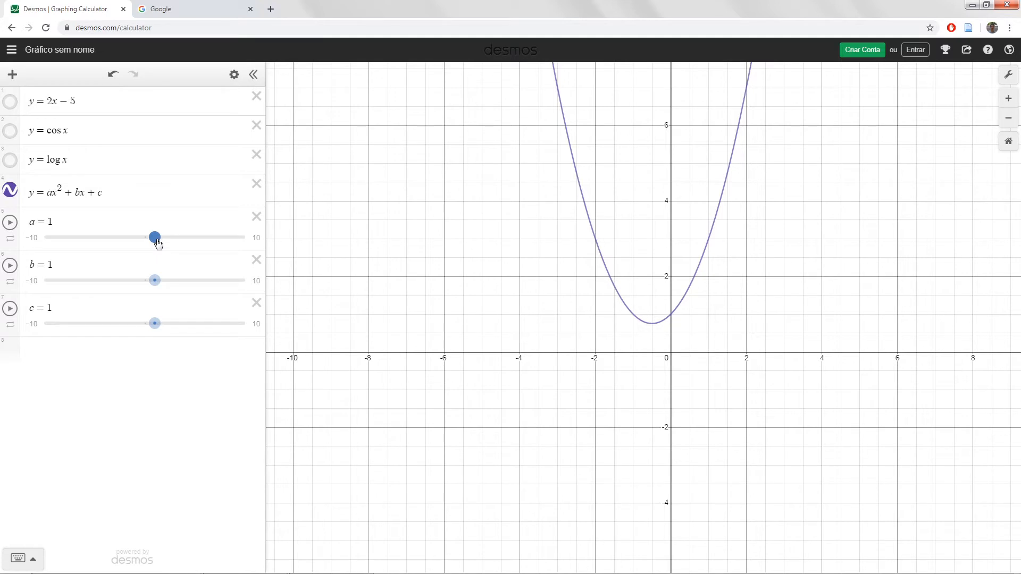
drag(158, 243, 214, 245)
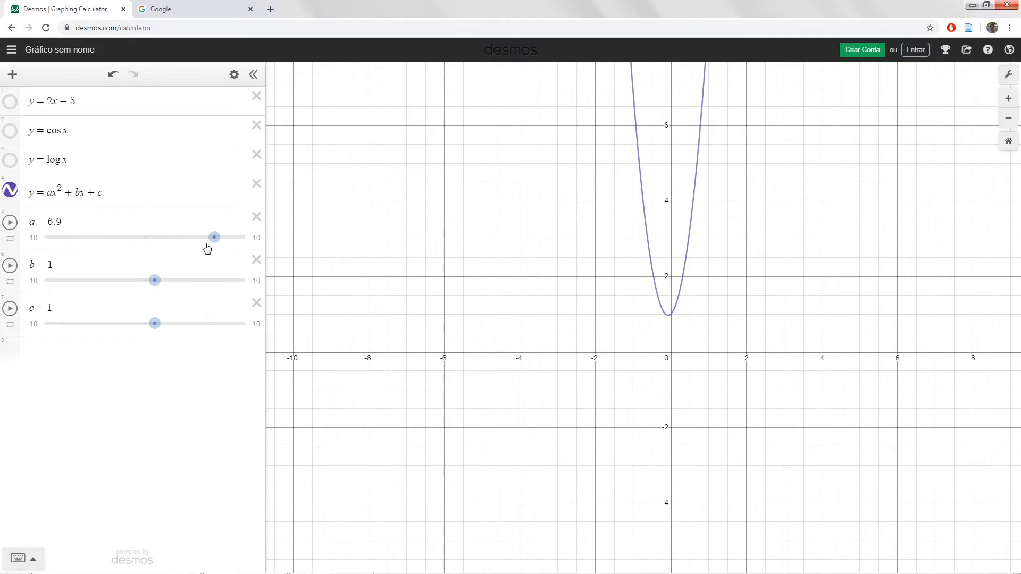
drag(217, 243, 115, 238)
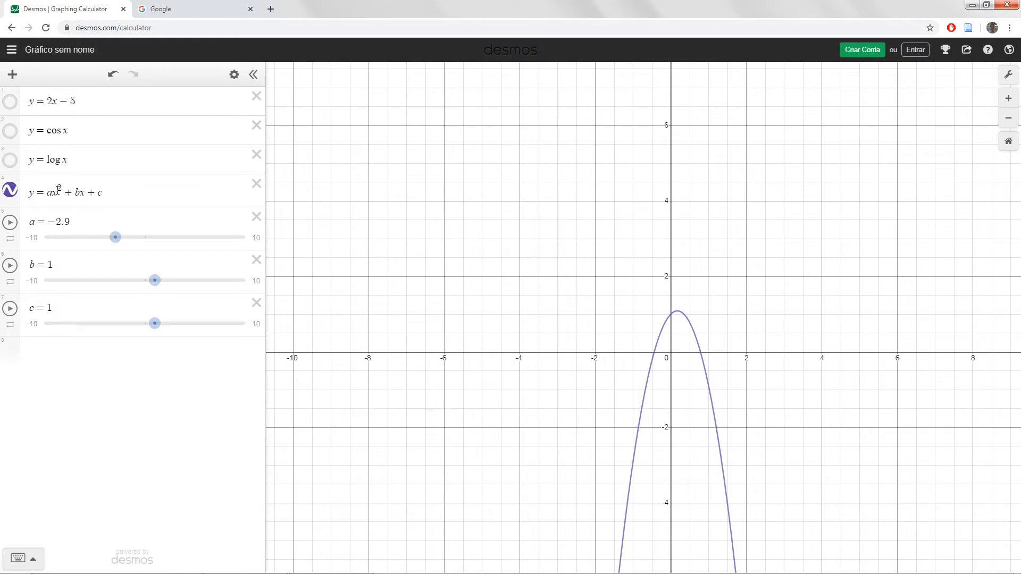
drag(115, 237, 144, 242)
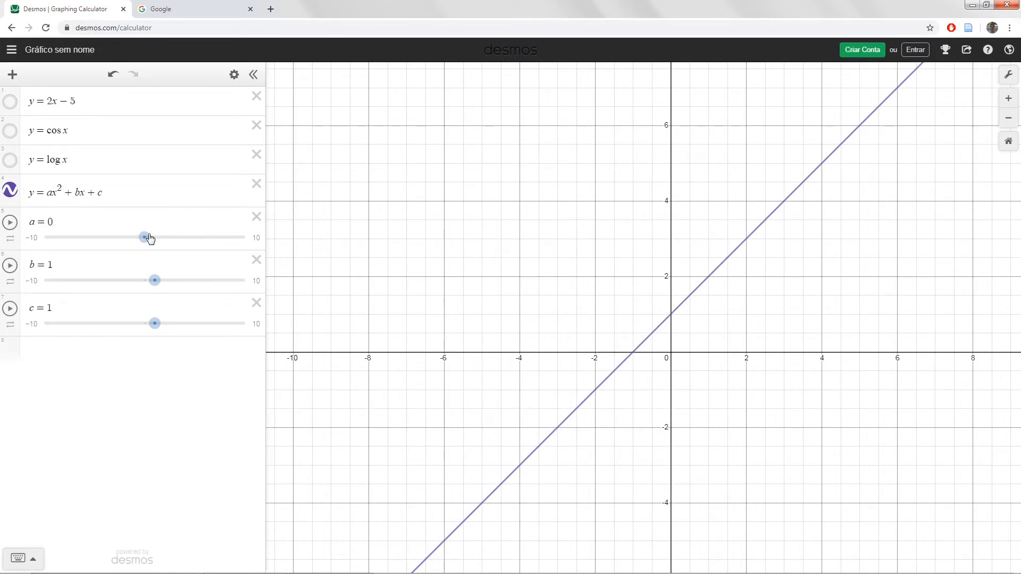
drag(150, 237, 161, 237)
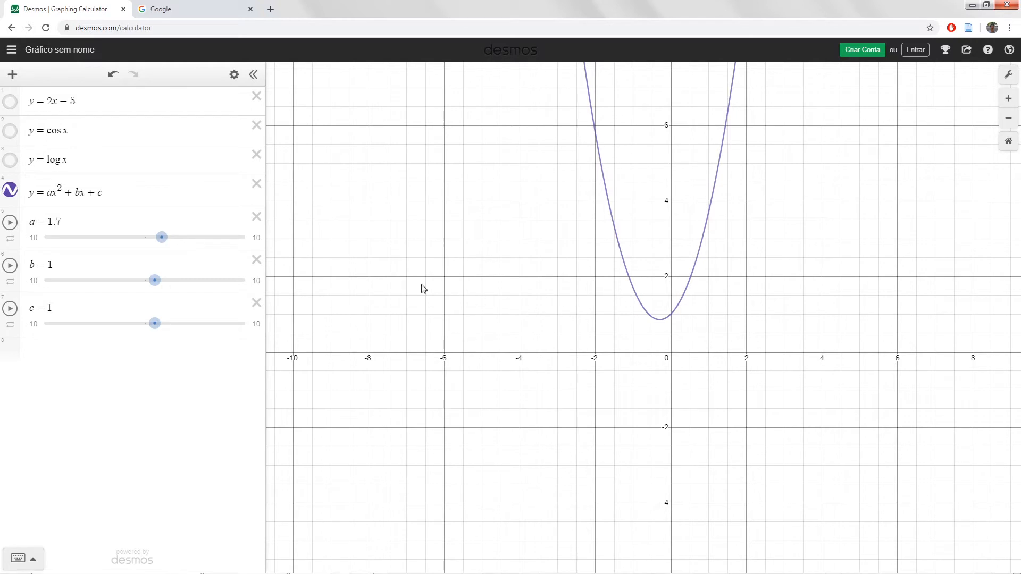
- Set parameter b to 2.7 and −4.3, and c to −2.9, displaying the parabola's y-intercept coordinates after each change
mouse_move(155, 282)
mouse_down()
mouse_move(187, 282)
mouse_move(94, 282)
mouse_move(172, 288)
mouse_up()
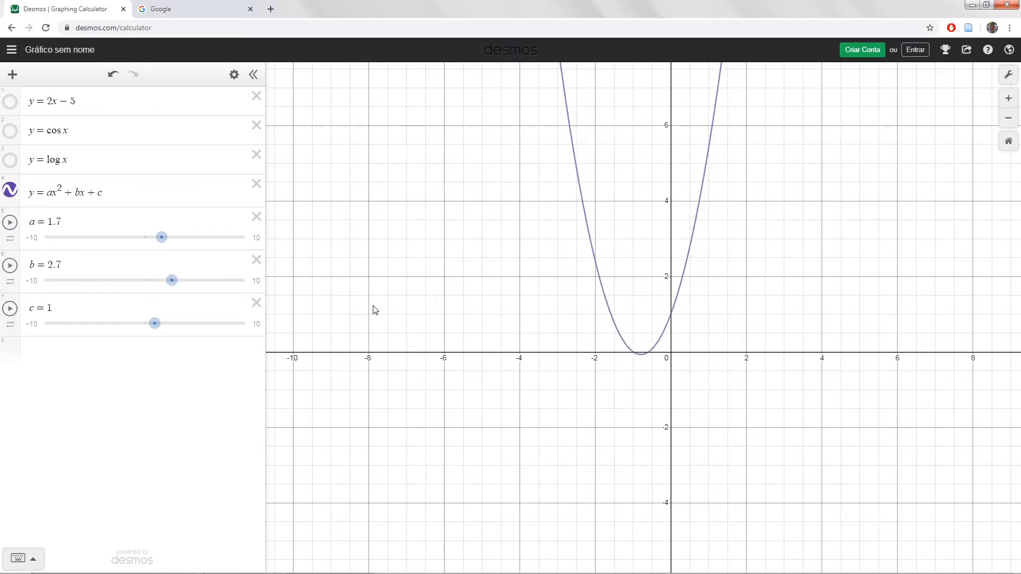
click(672, 317)
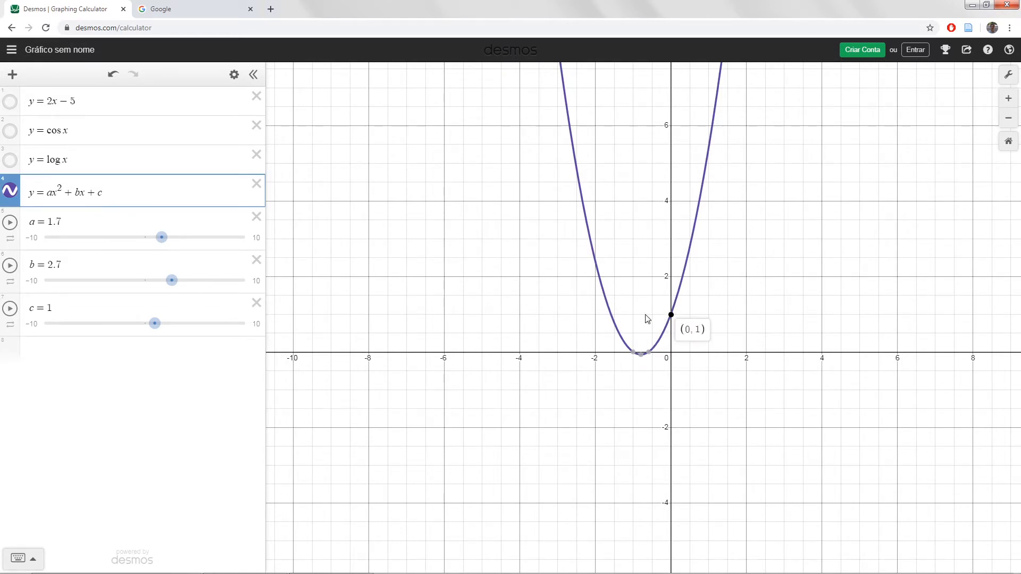
drag(173, 282, 101, 283)
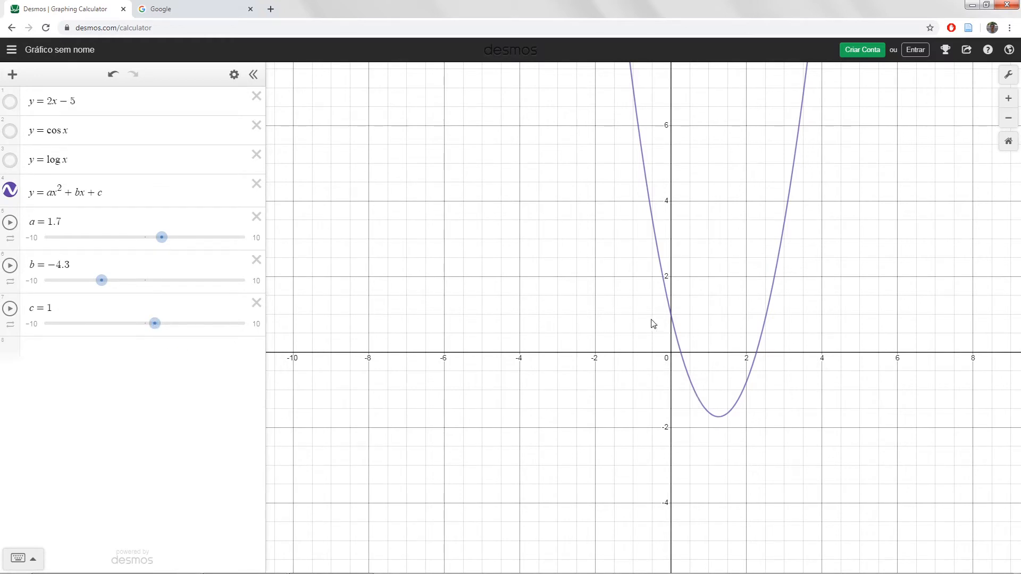
click(672, 316)
click(672, 316)
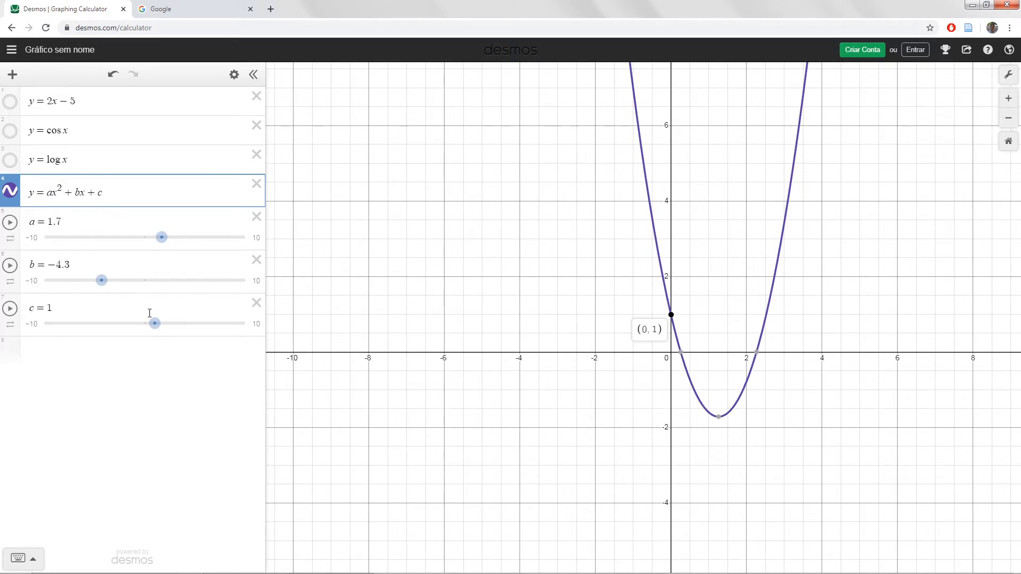
drag(154, 325, 116, 325)
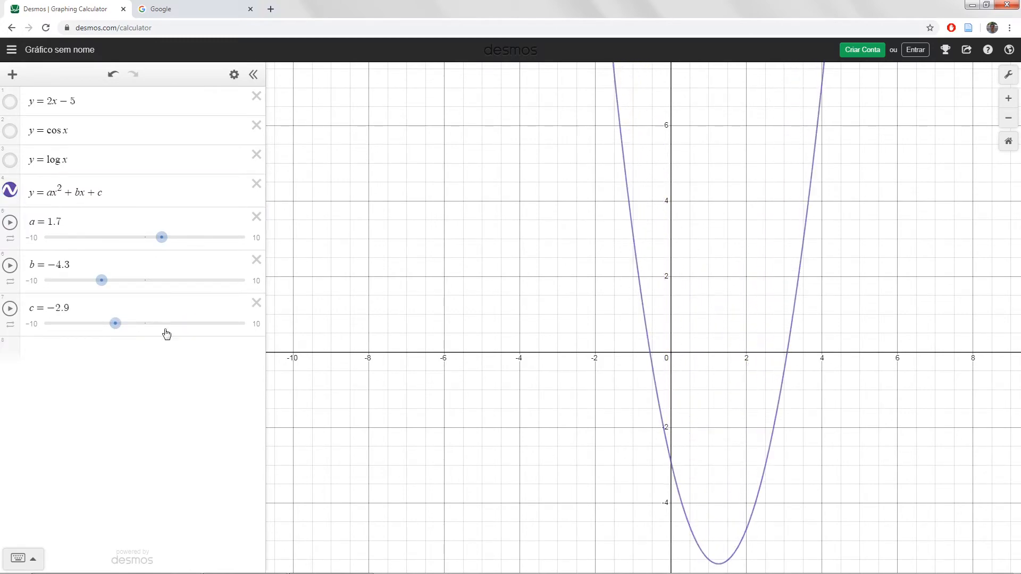
click(671, 470)
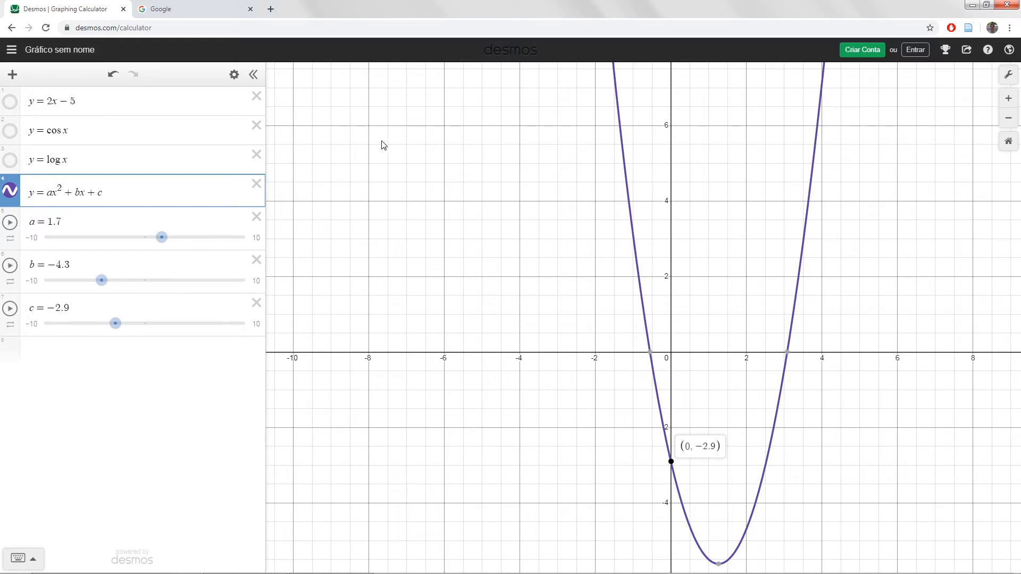
- Delete all the functions and parameter sliders to leave the expression list empty
click(256, 95)
click(257, 96)
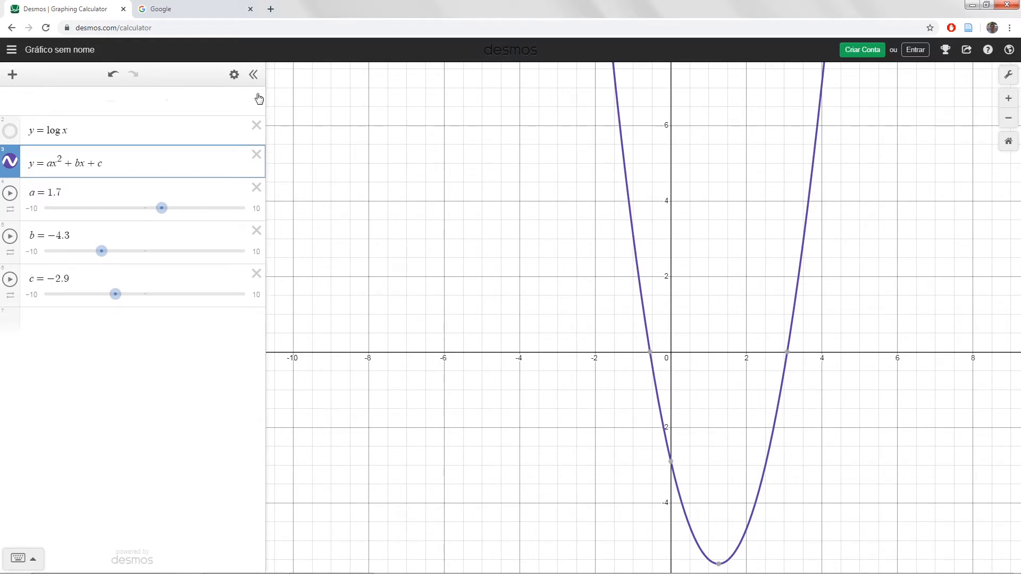
click(256, 97)
click(256, 97)
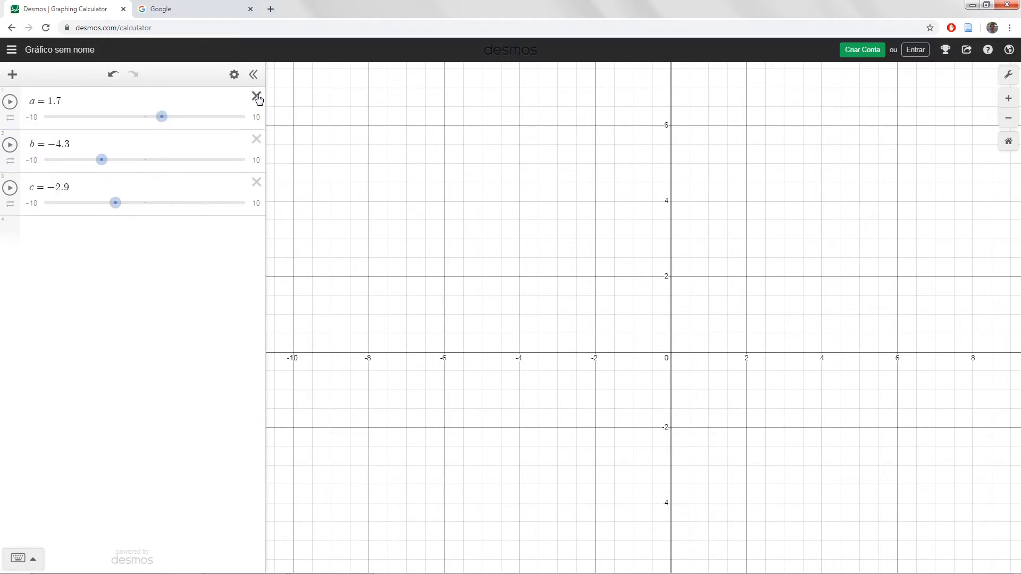
click(256, 96)
click(257, 97)
click(256, 96)
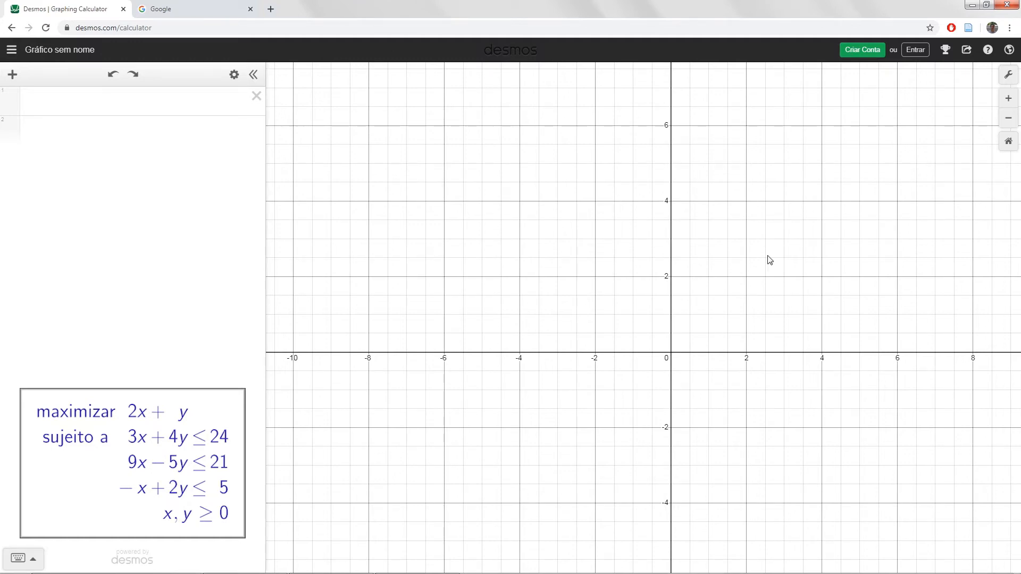
- Enter the first constraint, 3x + 4y ≤ 24, with the first quadrant filling most of the graph
drag(768, 260, 504, 367)
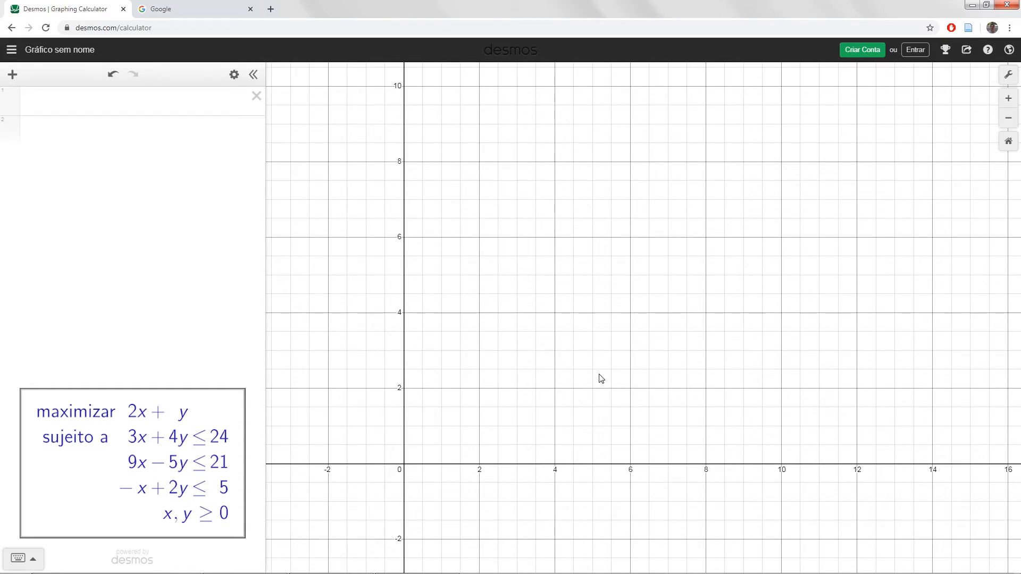
click(145, 103)
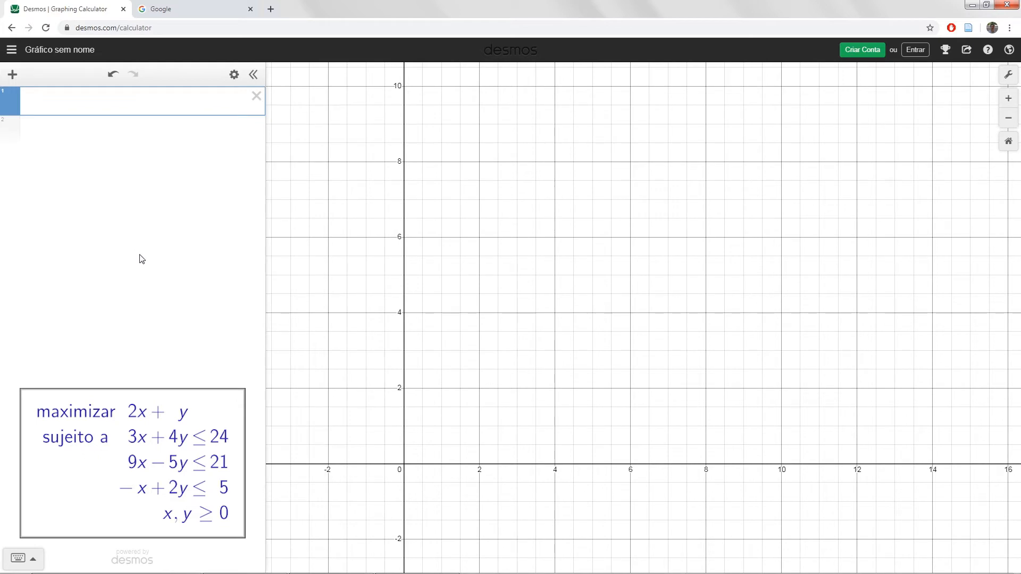
text(3x)
text(+4y)
text(<)
text(24)
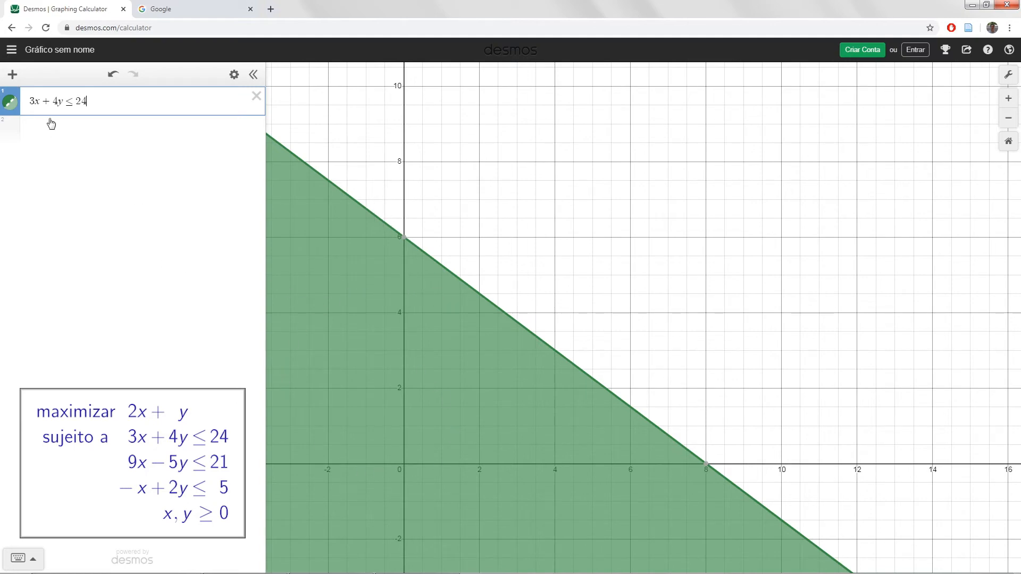
- Reverse the constraint's sign to ≥ to compare the shaded half-plane, and restore it to ≤
drag(64, 101, 74, 102)
text(>)
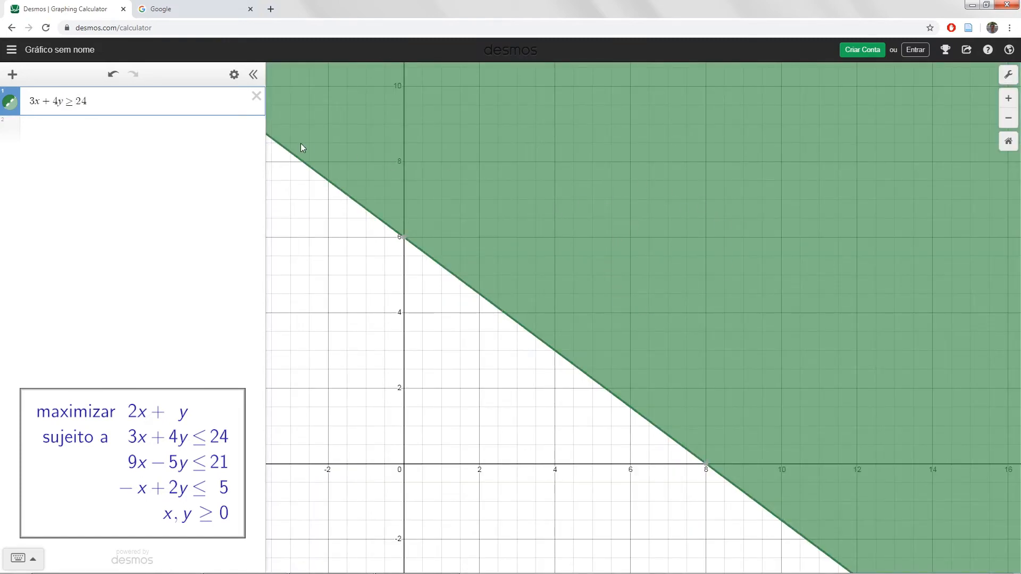
key(BackSpace)
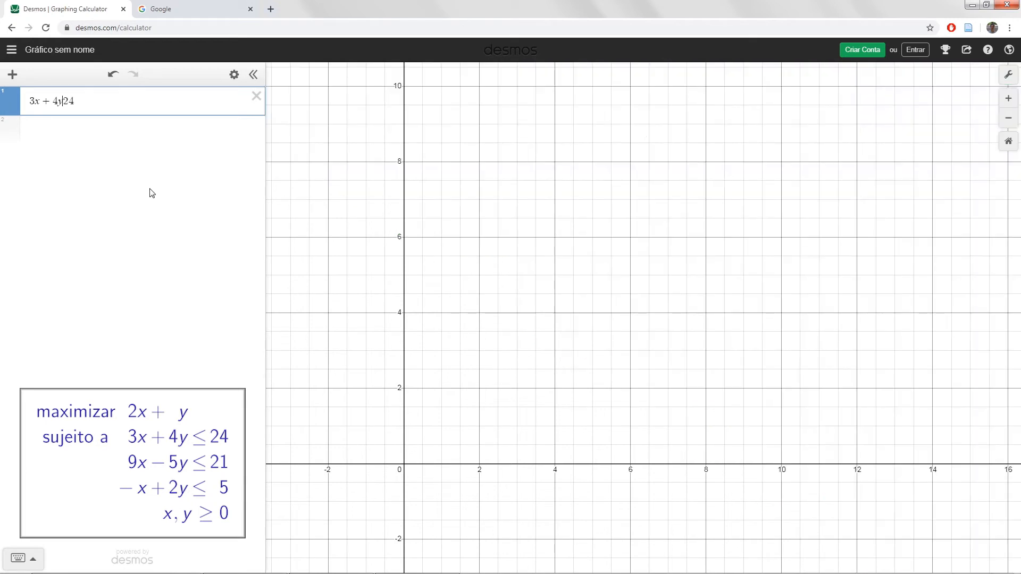
text(<)
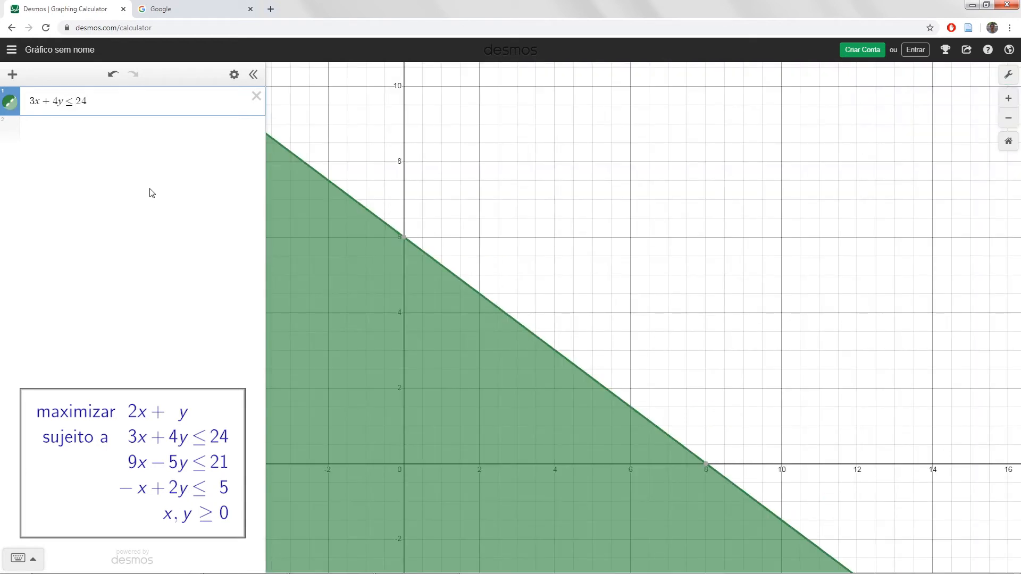
- Enter the second constraint, 9x − 5y ≤ 21, below the first one
click(134, 137)
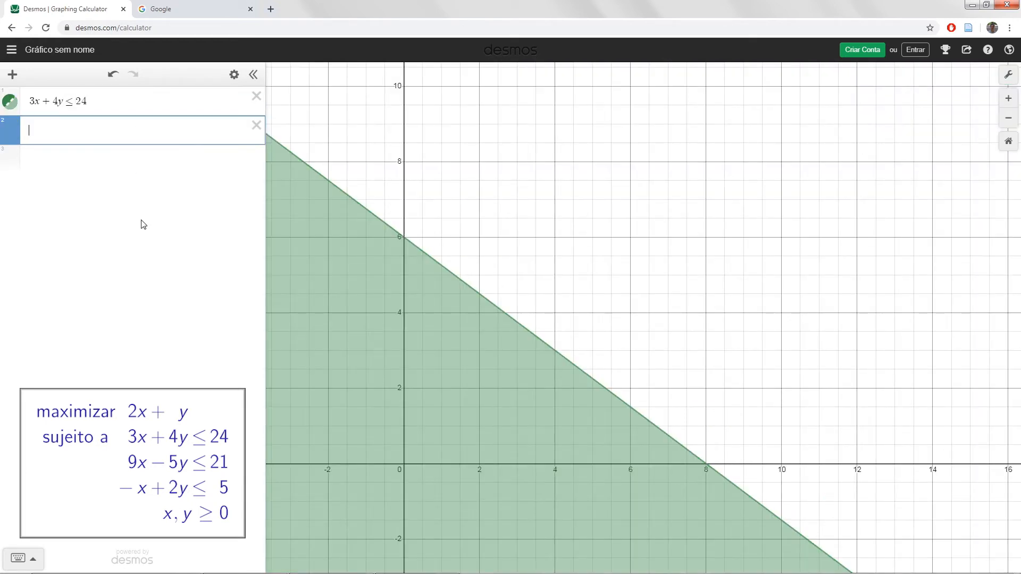
text(9x)
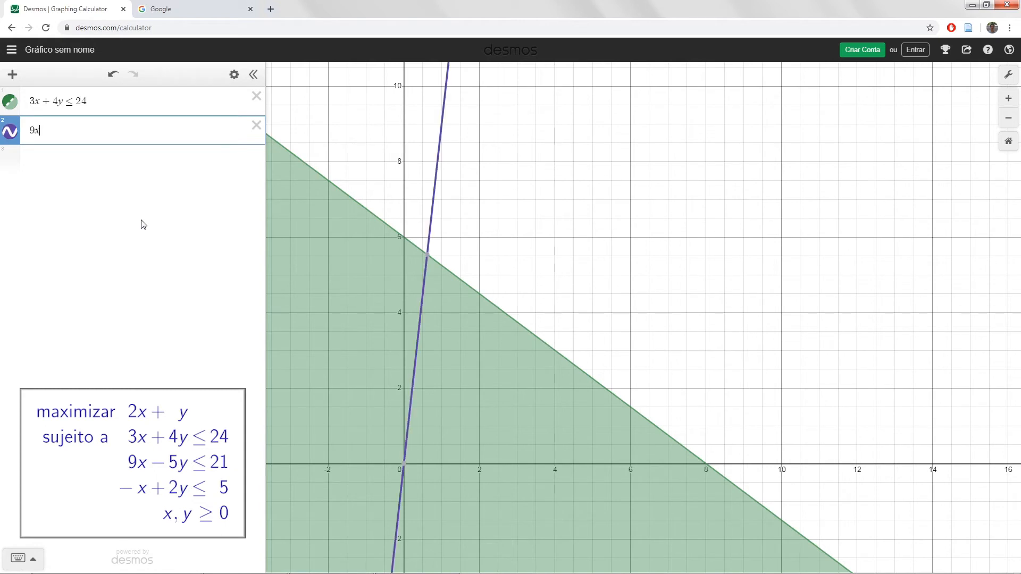
text(-5y<)
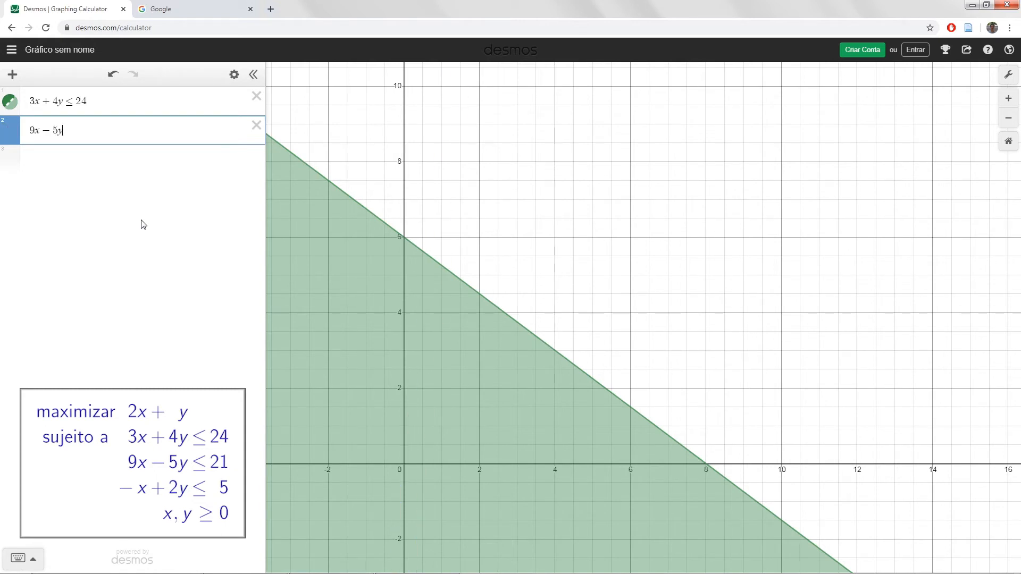
text(21)
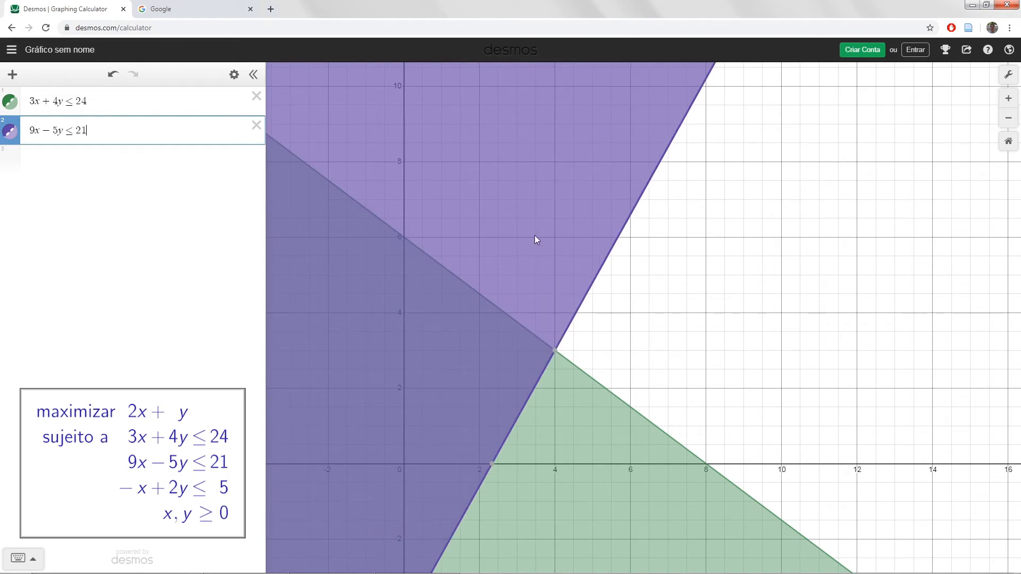
- Enter the third constraint, −x + 2y ≤ 5, below the second one
click(114, 162)
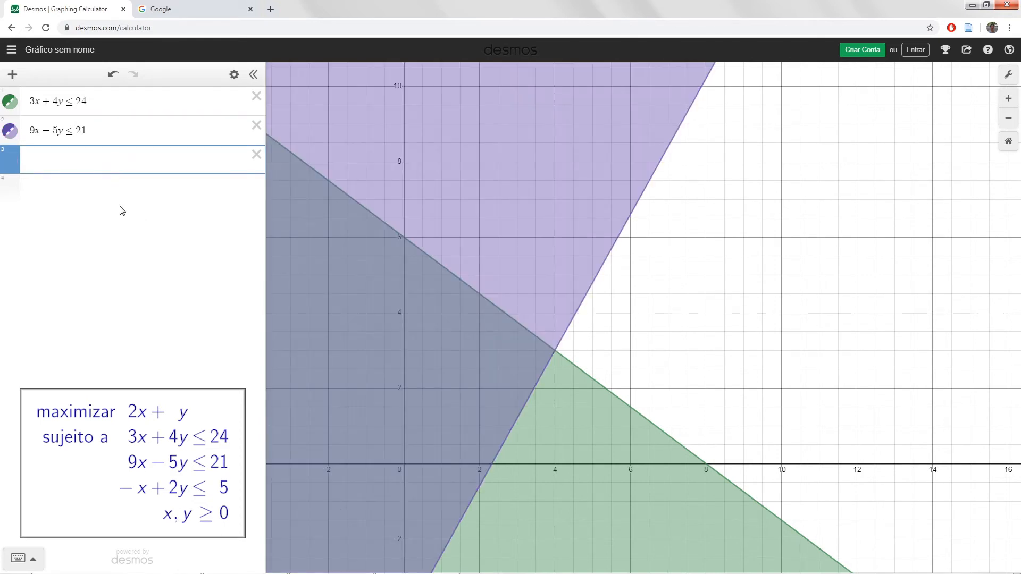
text(-x+2)
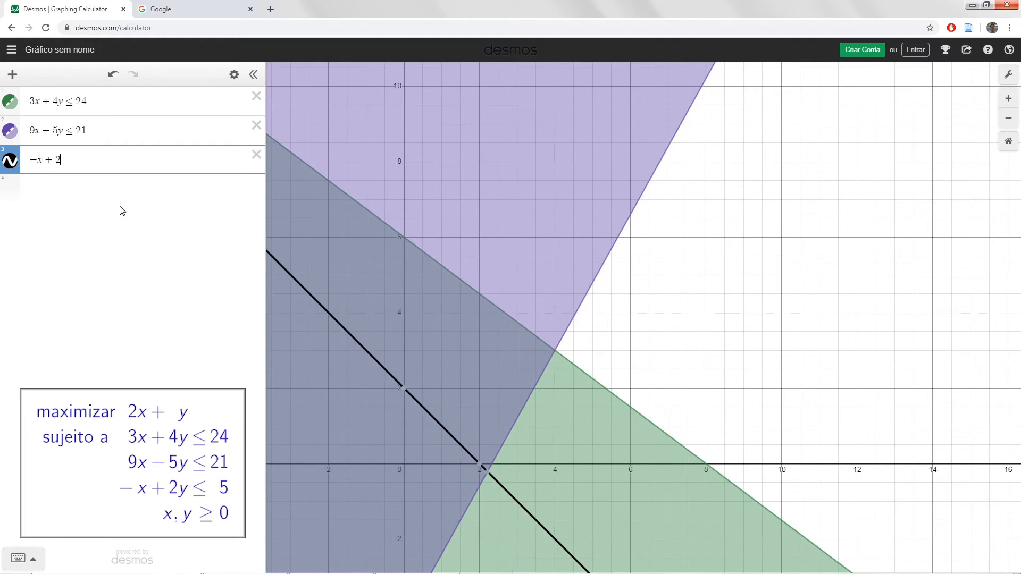
text(y<=)
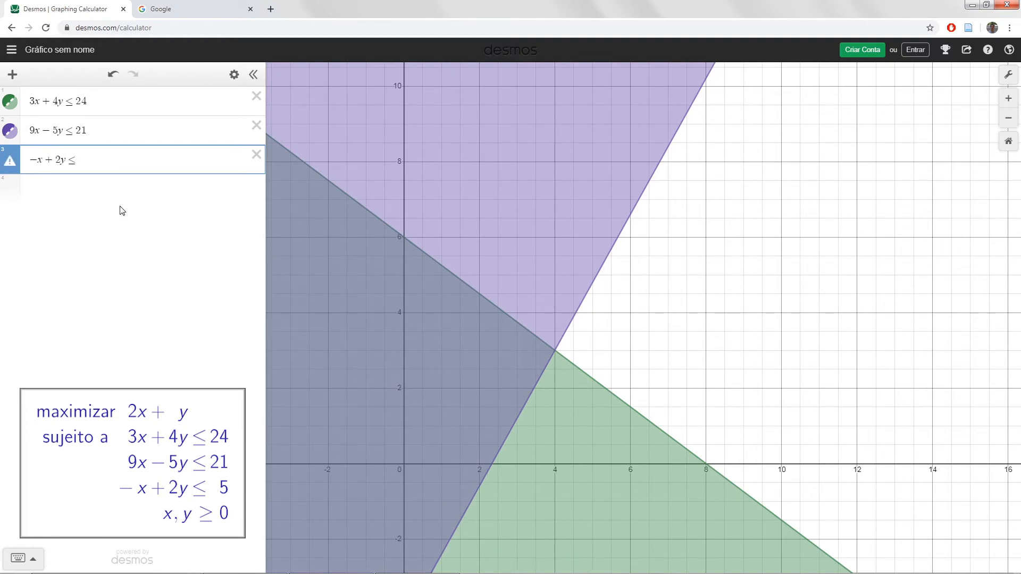
text(5)
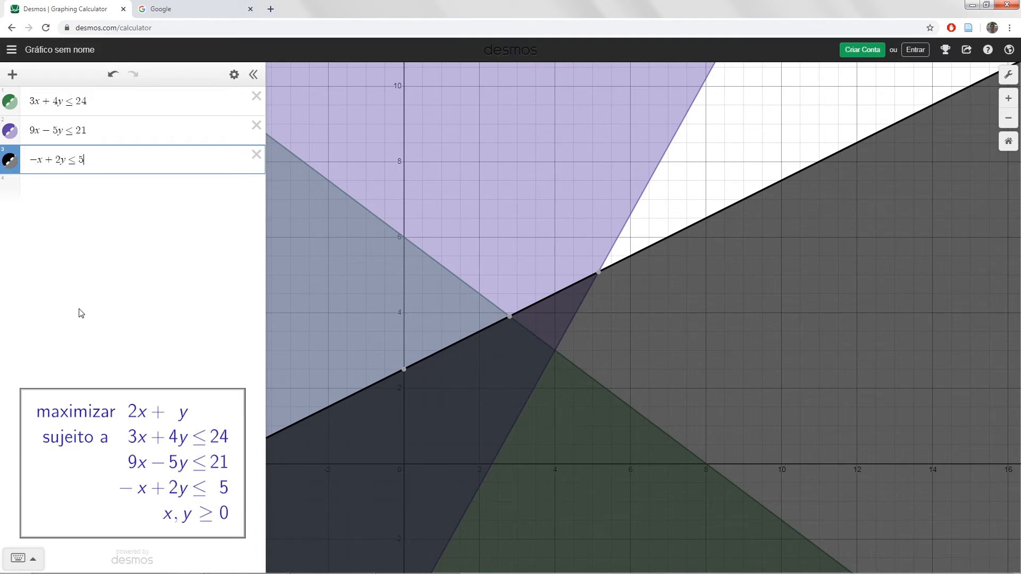
- Change the third constraint's color from black to orange and close the color choices
click(11, 165)
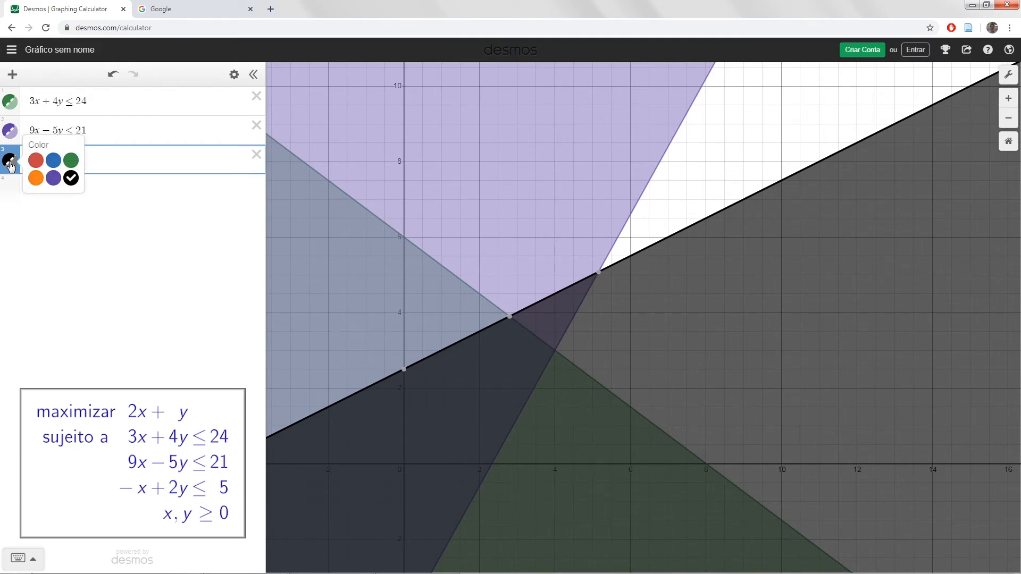
click(36, 179)
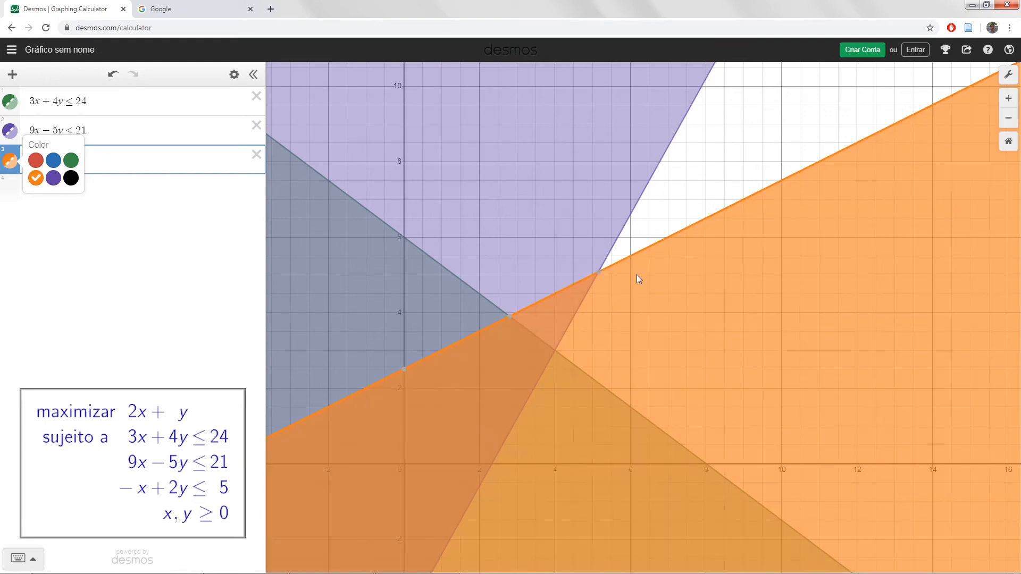
click(731, 164)
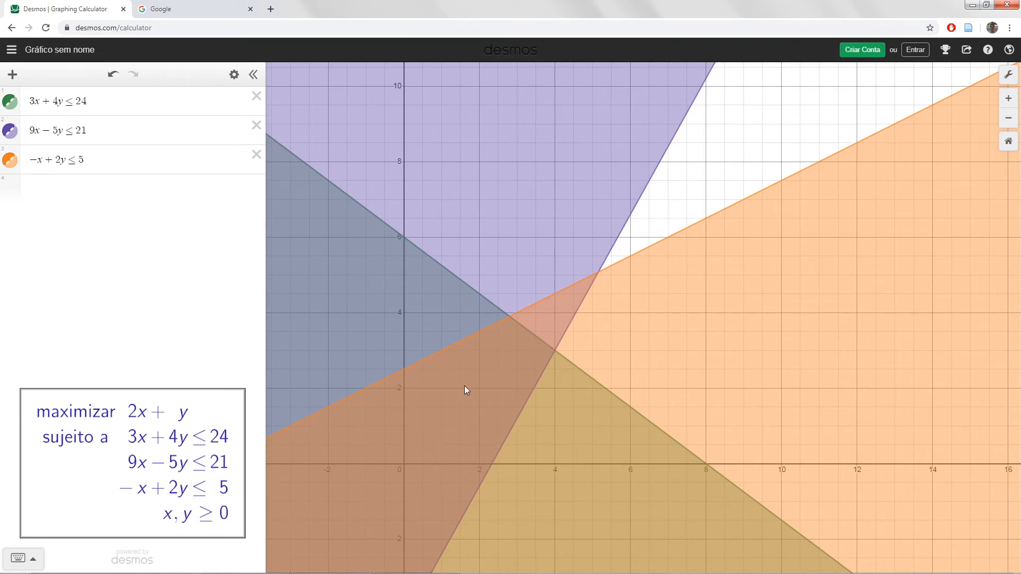
- Add the objective line 2x + y = z, with the feasible region enlarged in view, and create a slider for z
drag(465, 384, 509, 371)
scroll(522, 380, up, 3)
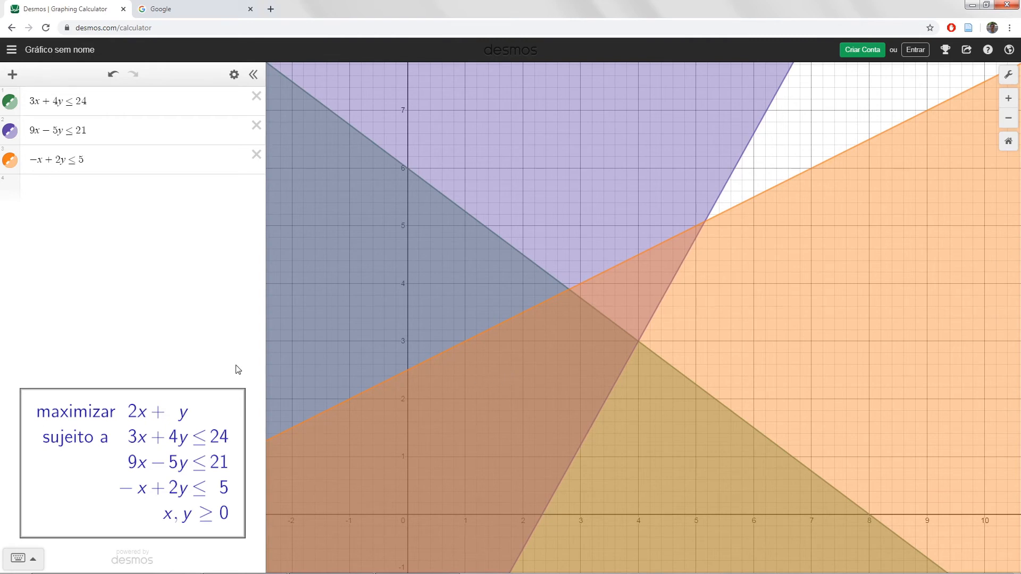
click(97, 191)
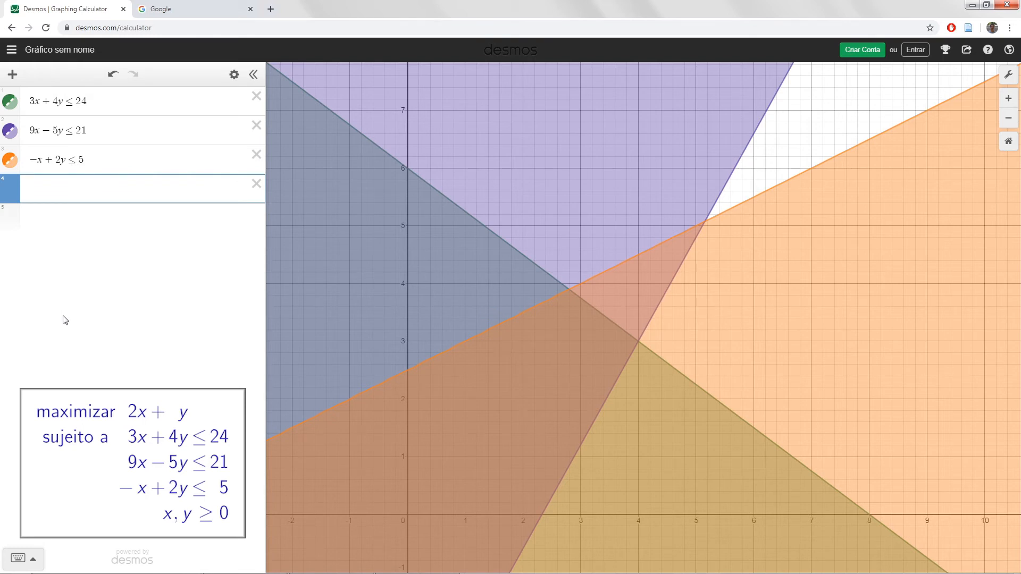
text(2x+y=z)
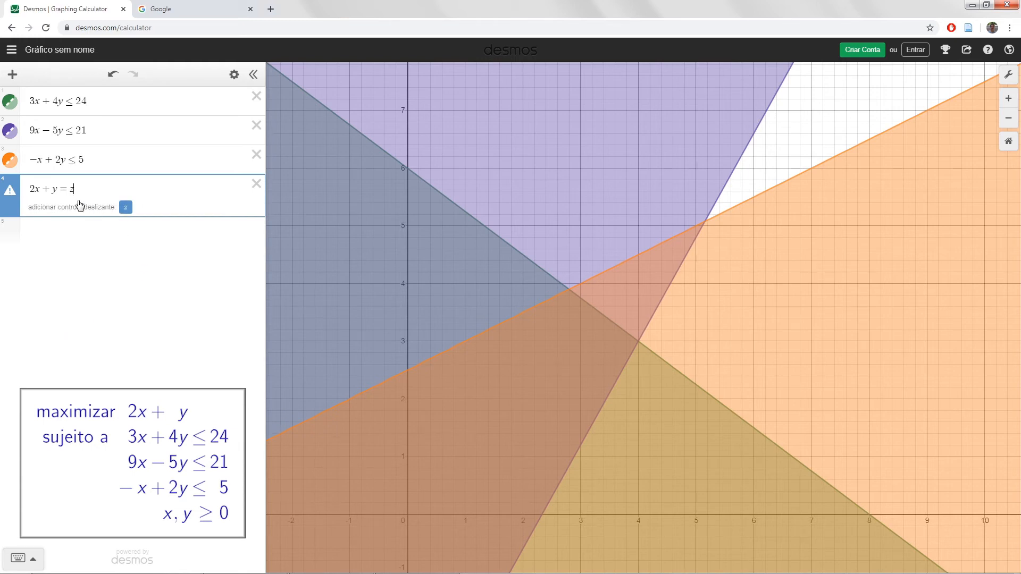
click(126, 208)
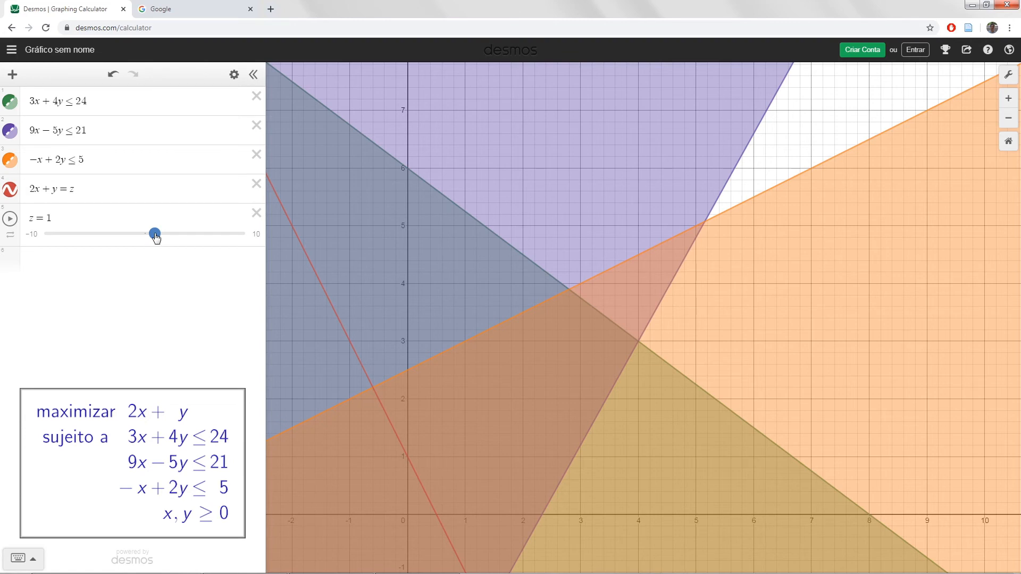
- Raise z to 8.7 and on to 10, and set its slider limits to 0 and 20
drag(156, 237, 232, 232)
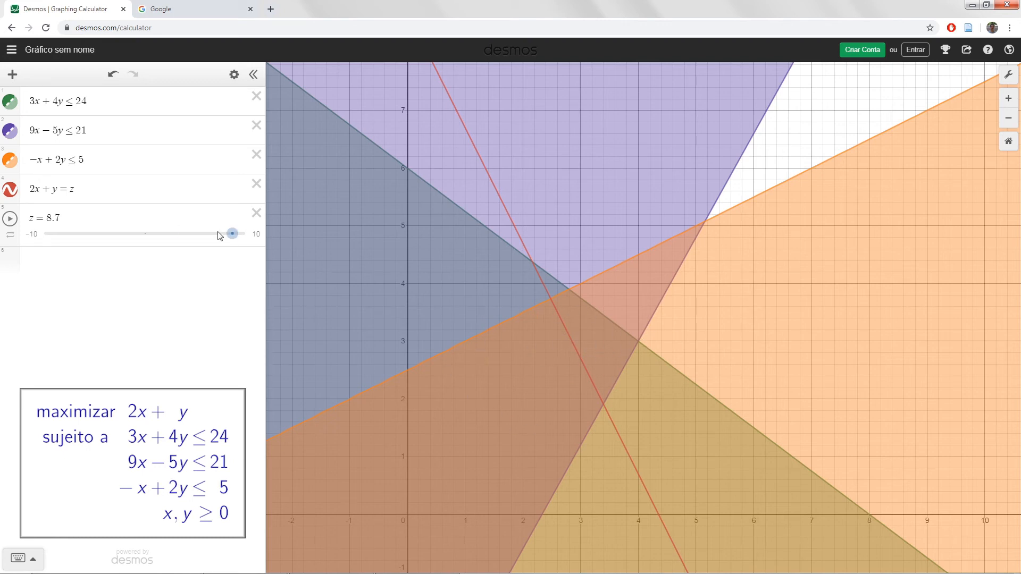
drag(232, 236, 248, 237)
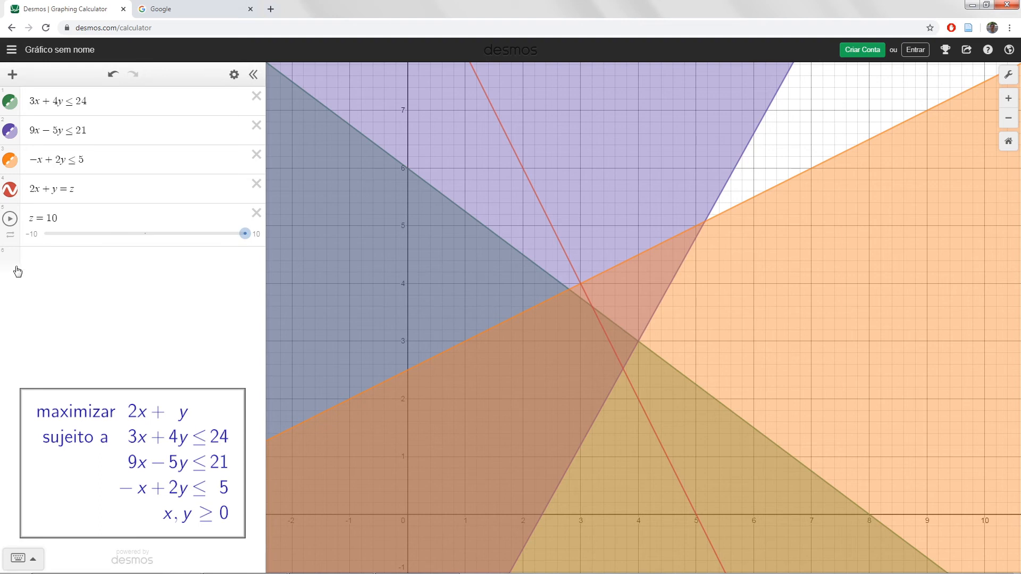
click(34, 237)
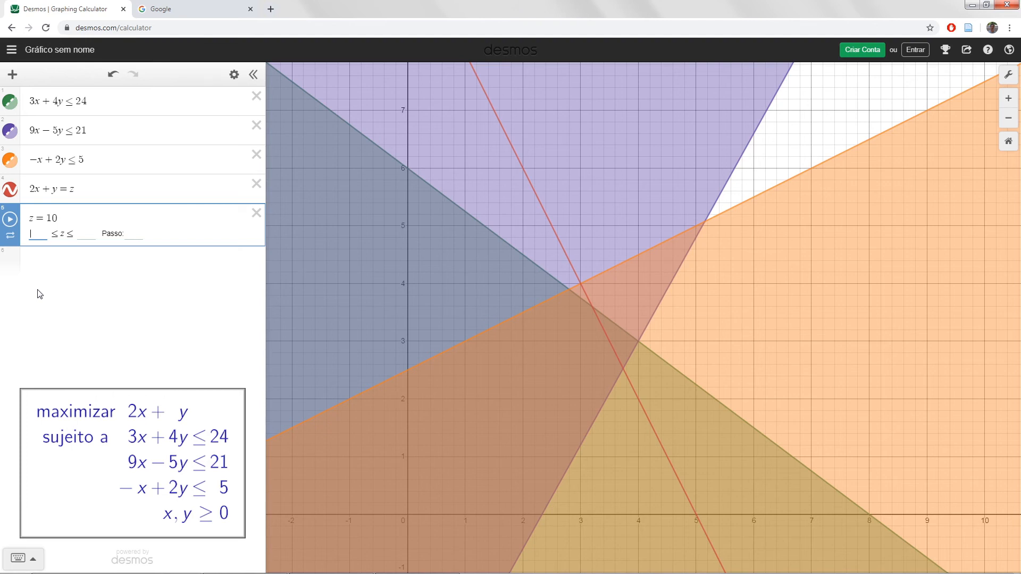
text(0)
click(84, 234)
text(20)
key(Return)
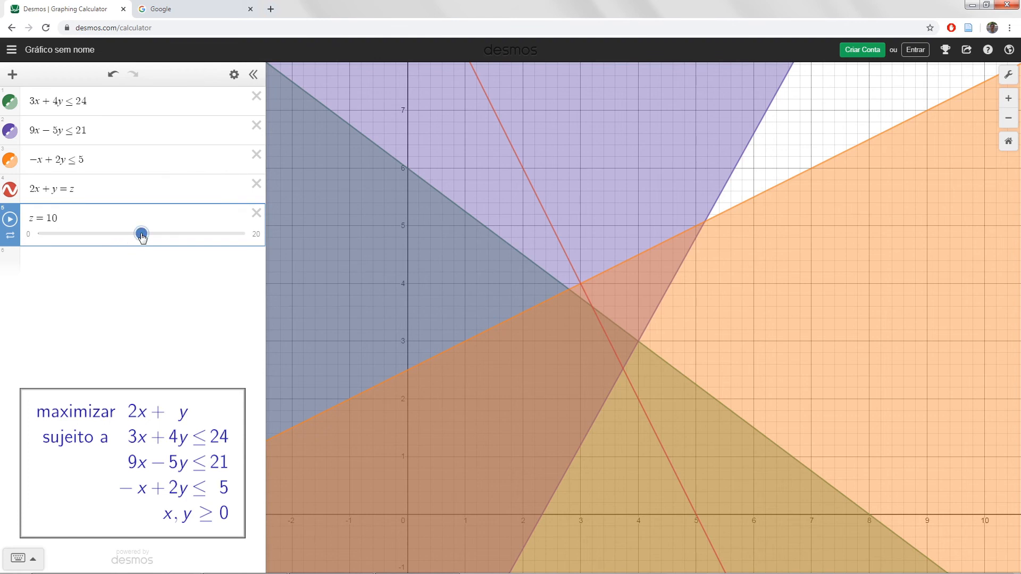
- Set z to 11, display the coordinates where the objective line meets the first two constraint lines, and highlight the z value
drag(142, 237, 152, 234)
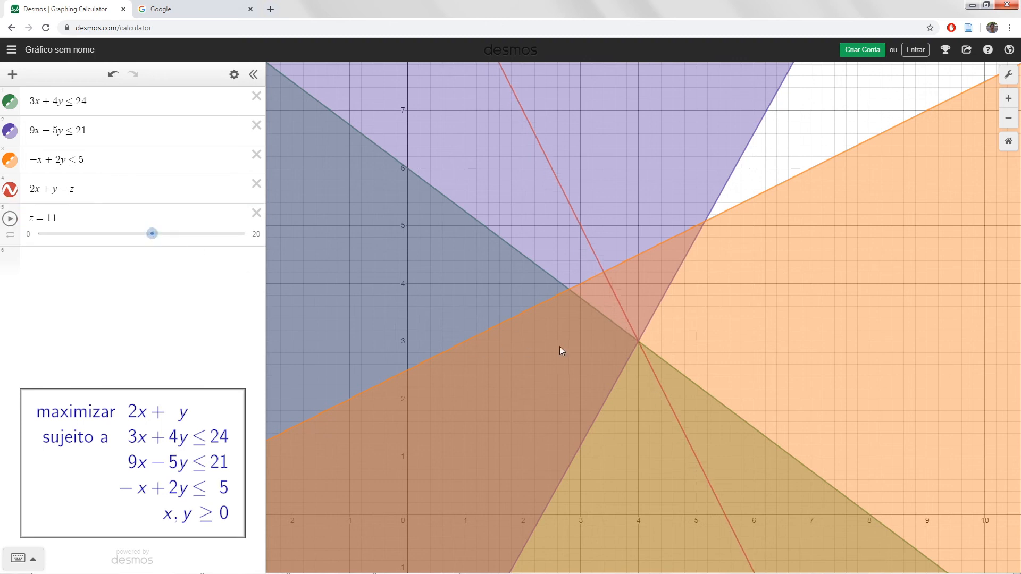
click(639, 341)
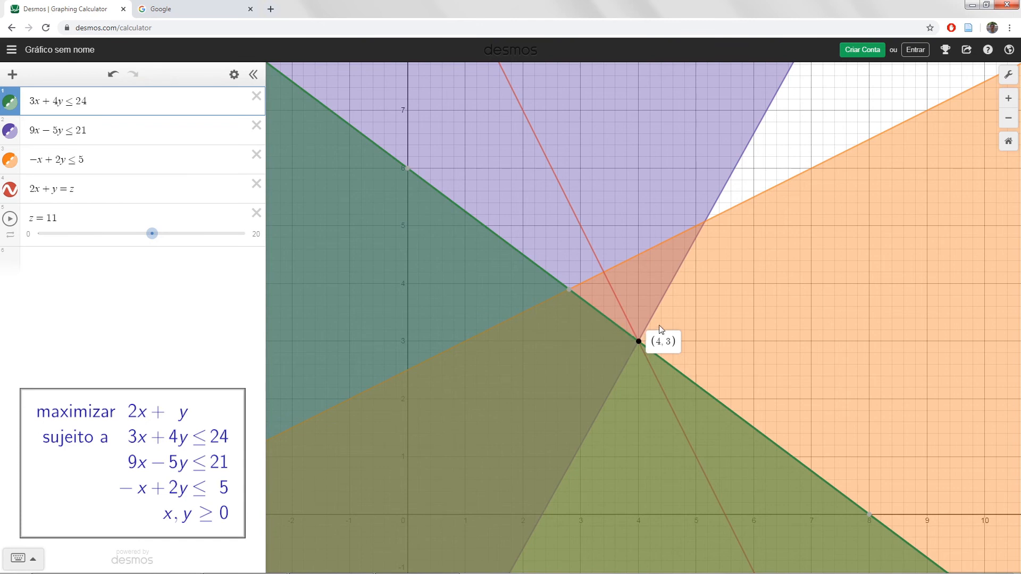
click(639, 342)
click(639, 342)
drag(59, 217, 28, 218)
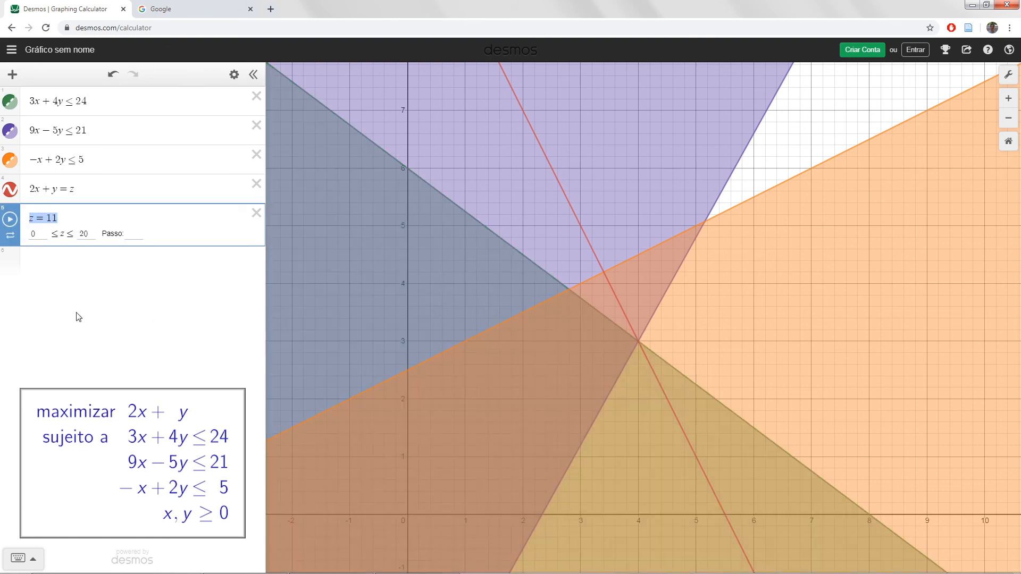
click(496, 358)
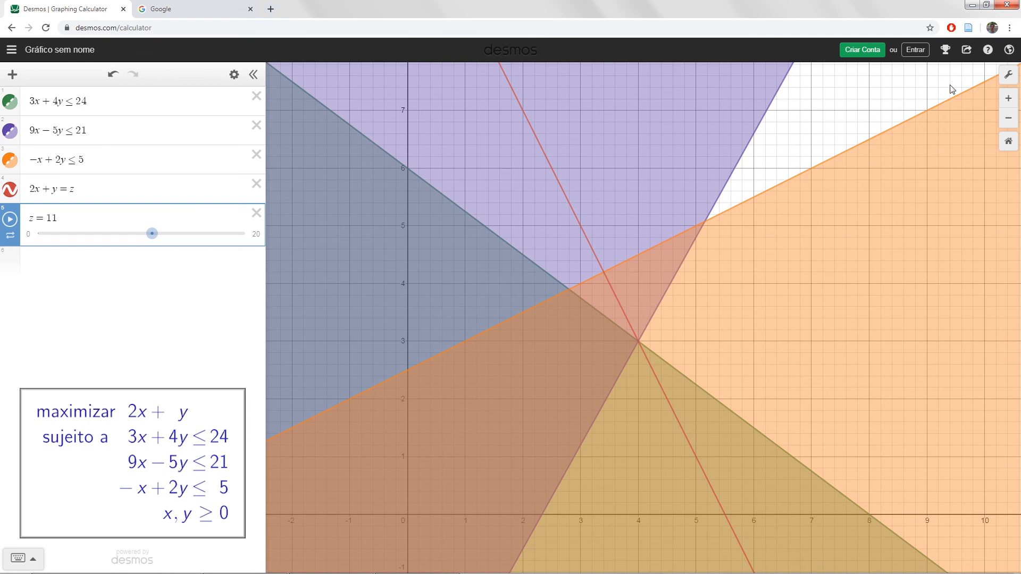
- Copy the graph's share link and open it in the browser's Google tab
click(967, 50)
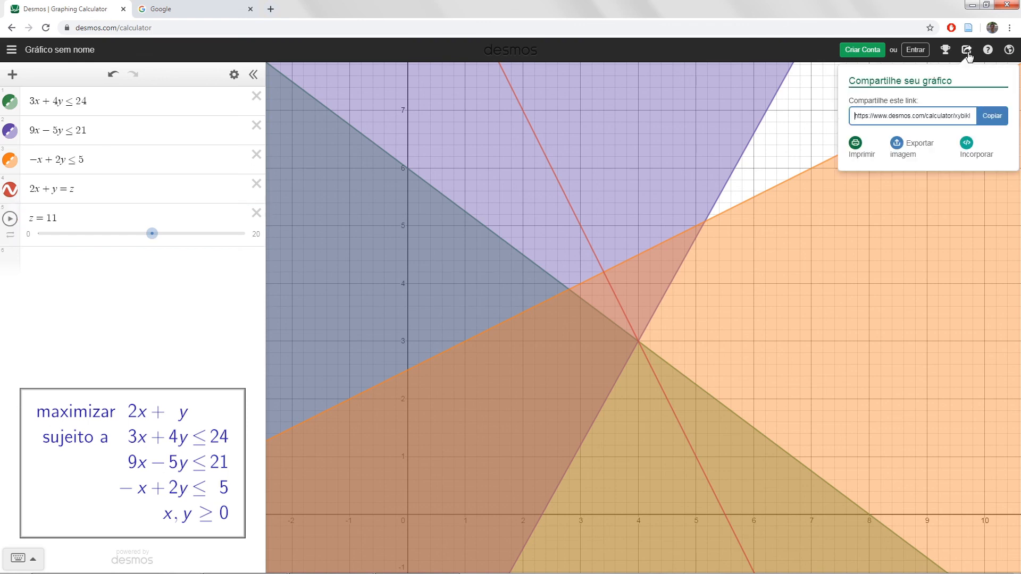
click(992, 116)
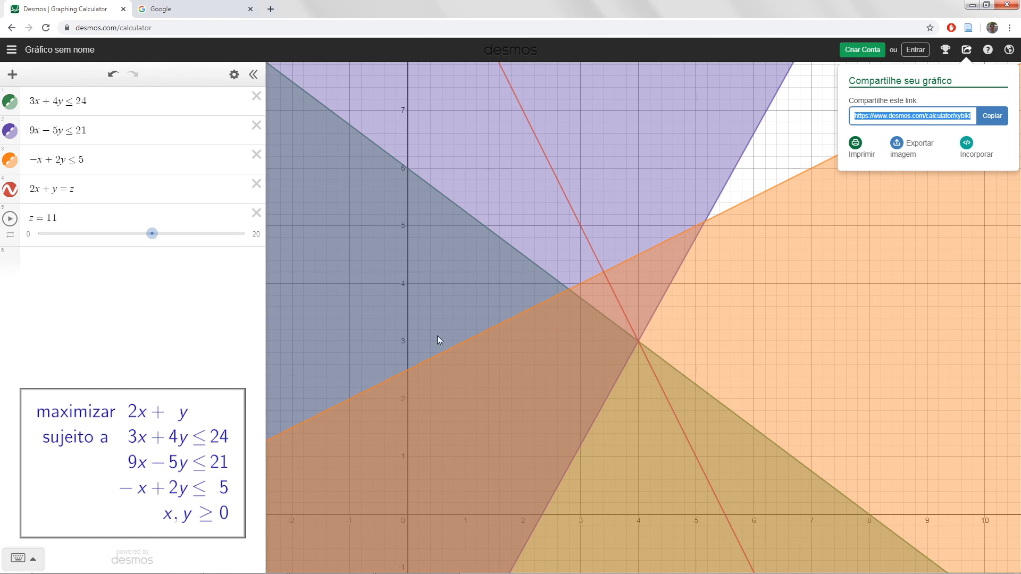
click(194, 11)
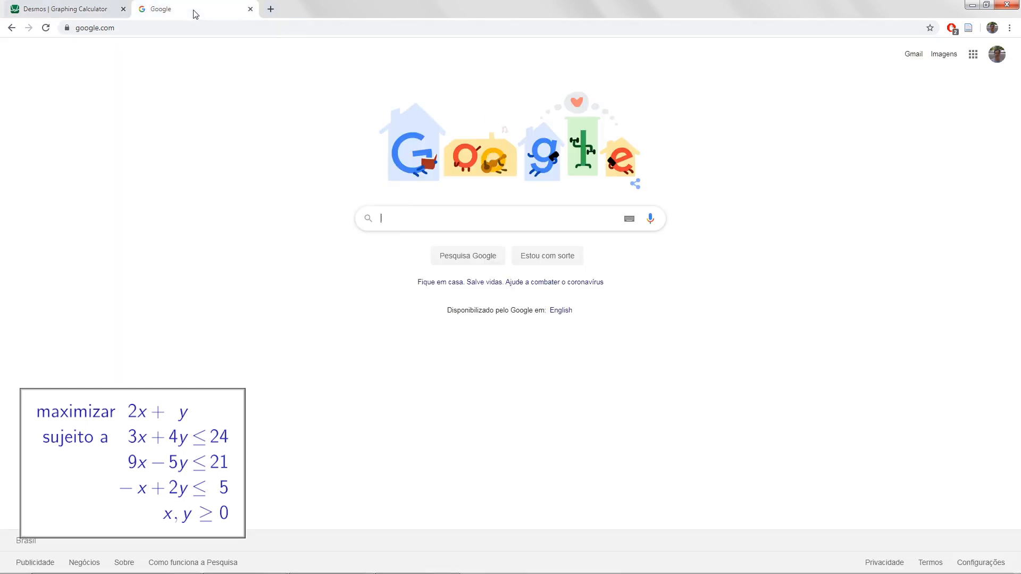
key(ctrl+l)
text(https://www.desmos.com/calculator/xybiklmtf8)
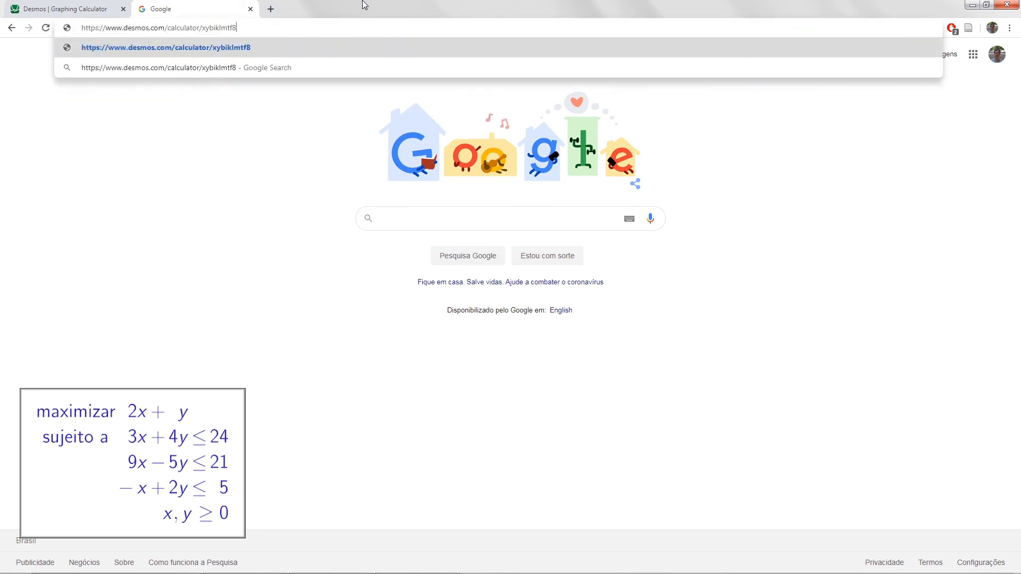
key(Return)
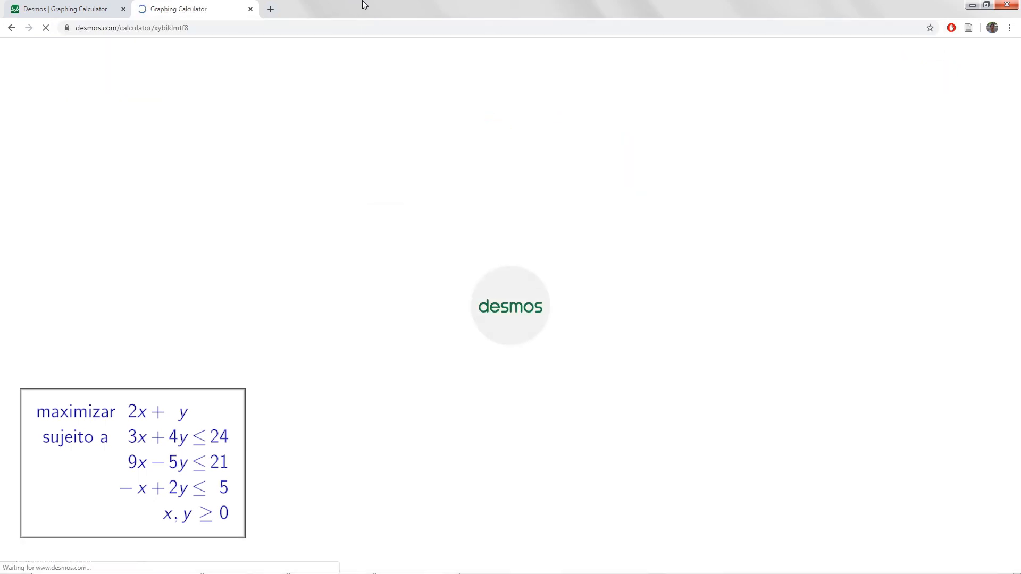